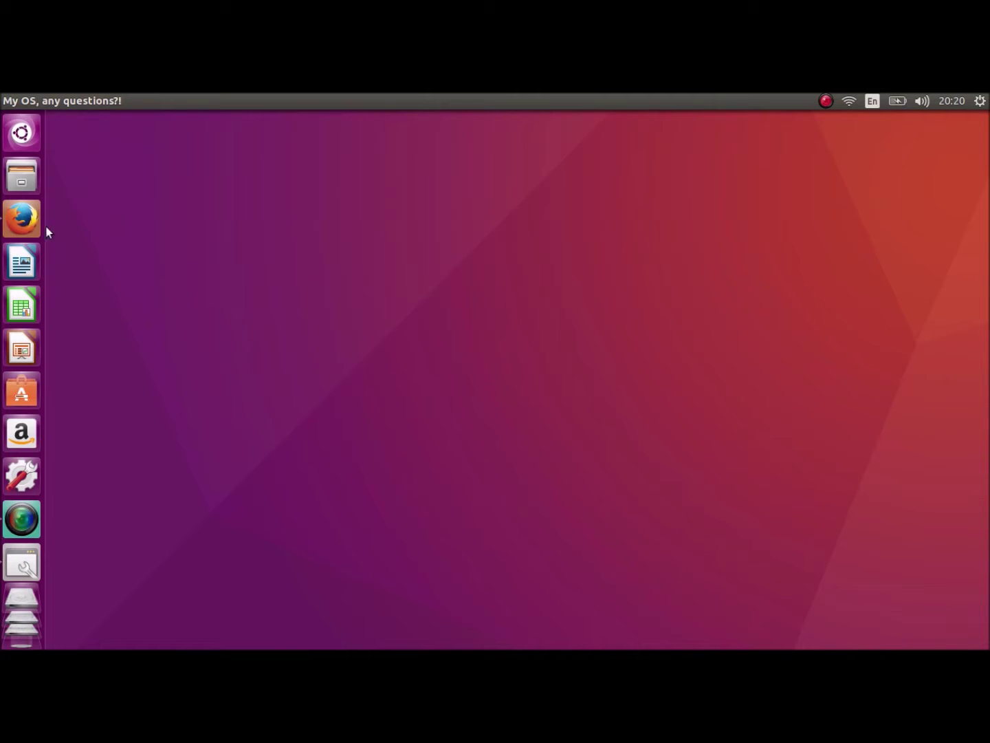
- Launch Firefox maximized and browse the Paper Project theme details page
click(26, 218)
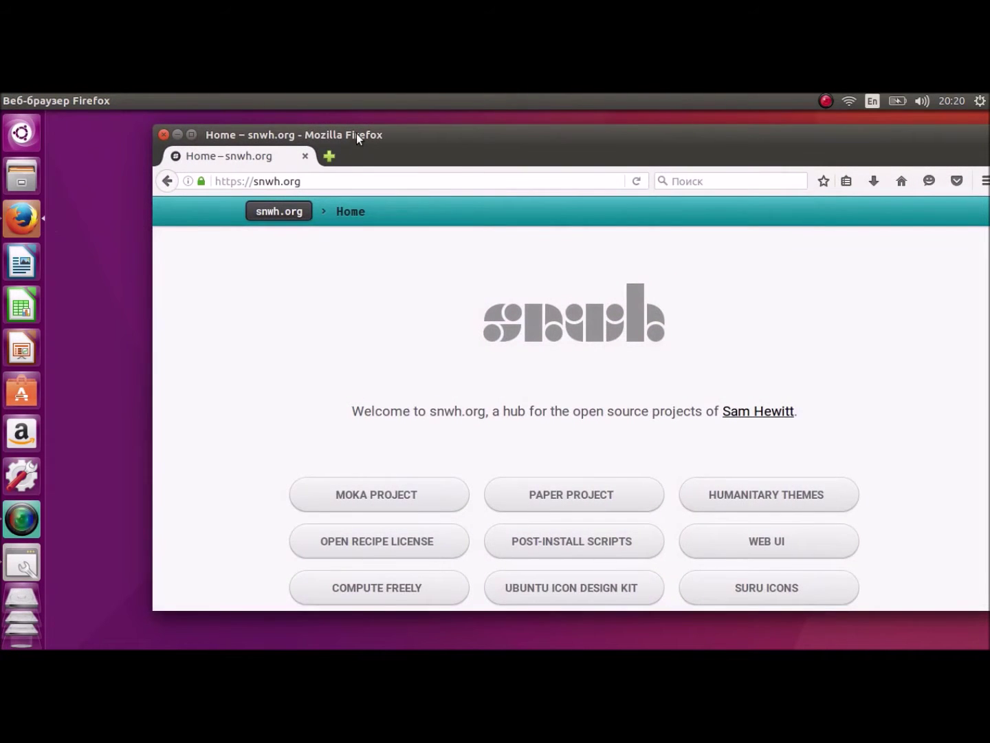
double_click(356, 134)
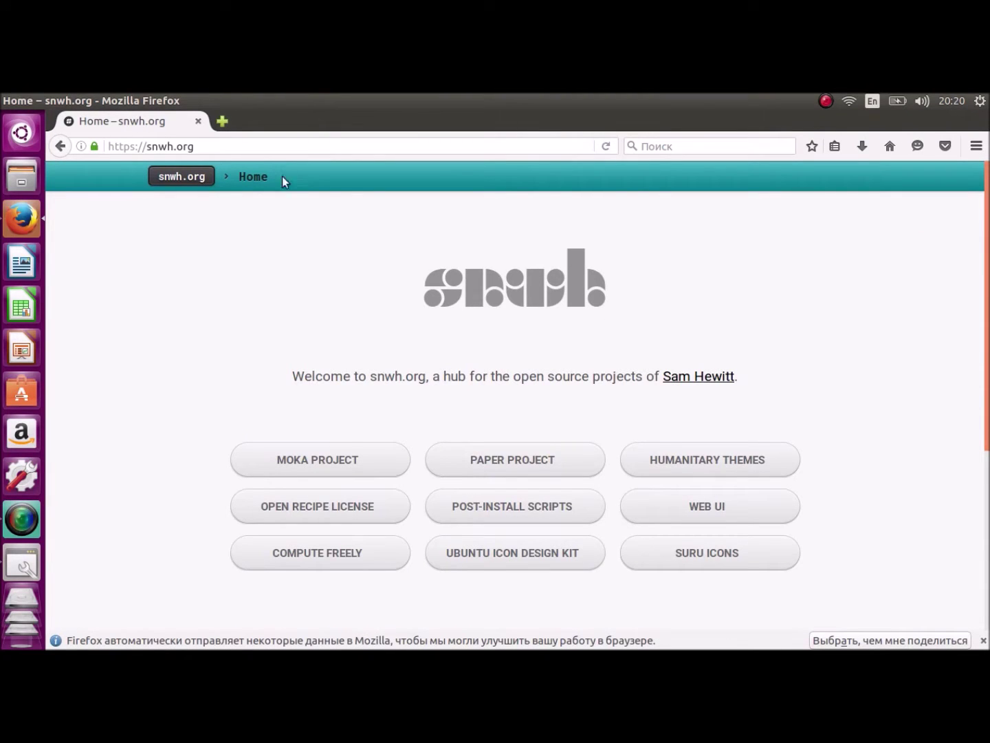
click(494, 458)
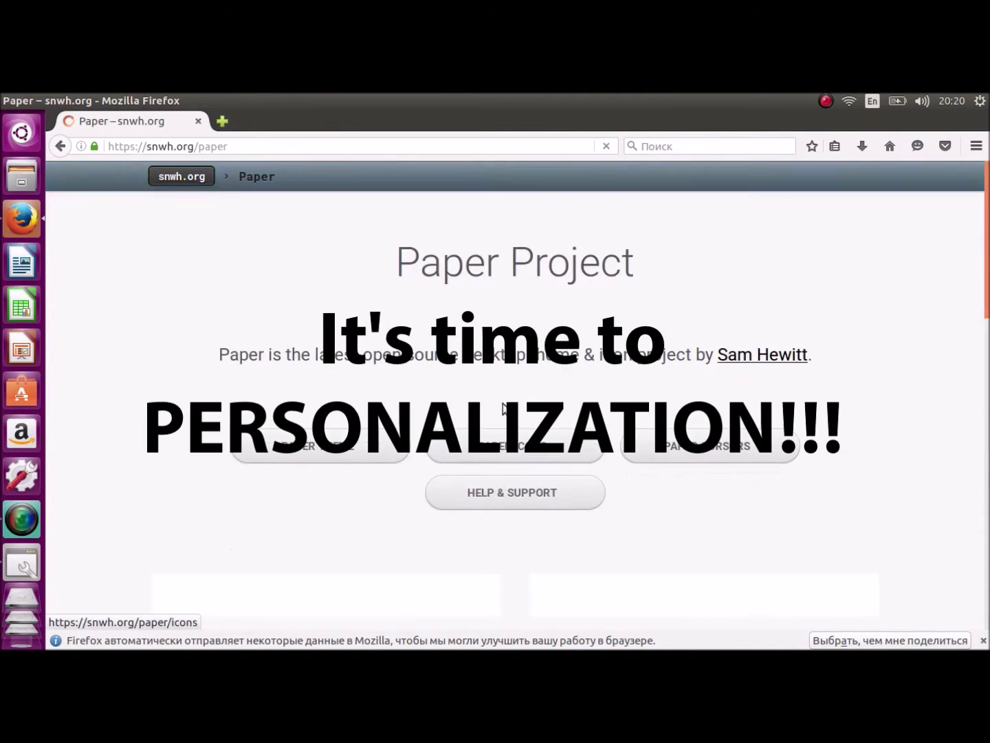
click(331, 446)
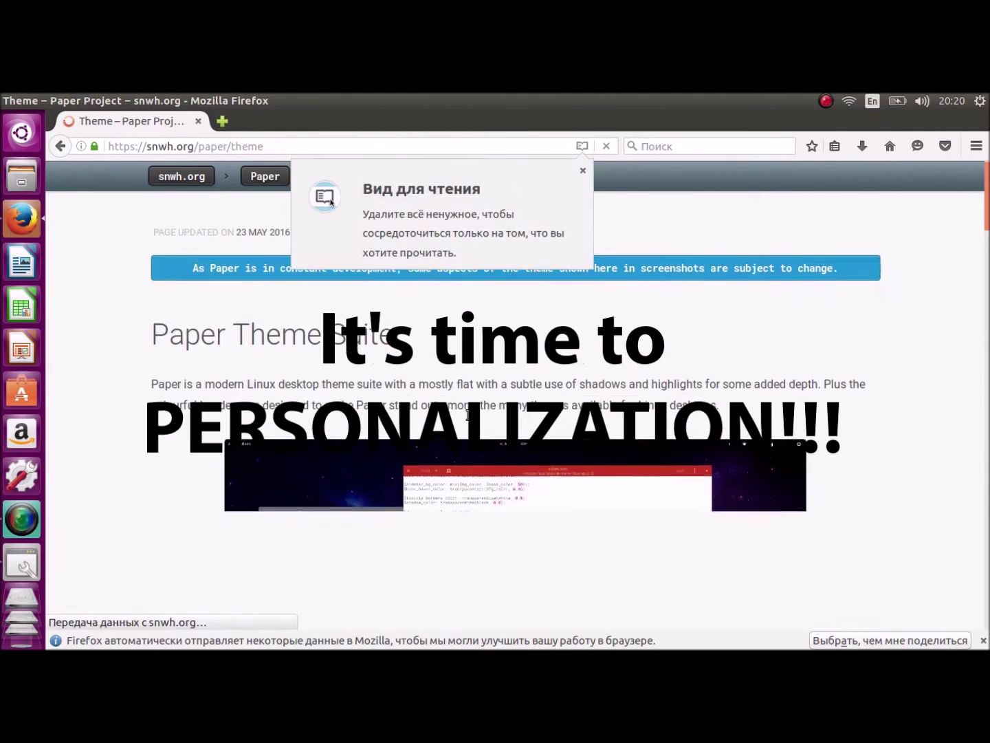
scroll(468, 414, down, 10)
scroll(264, 271, up, 10)
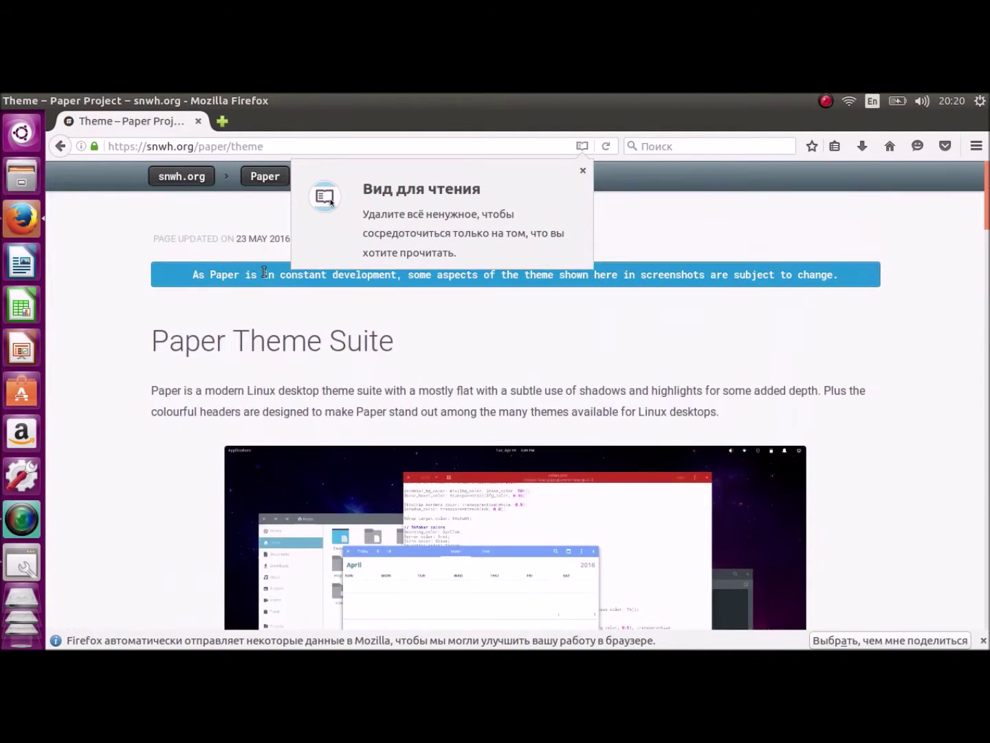
- Return to snwh.org and go to the Paper download page
click(192, 181)
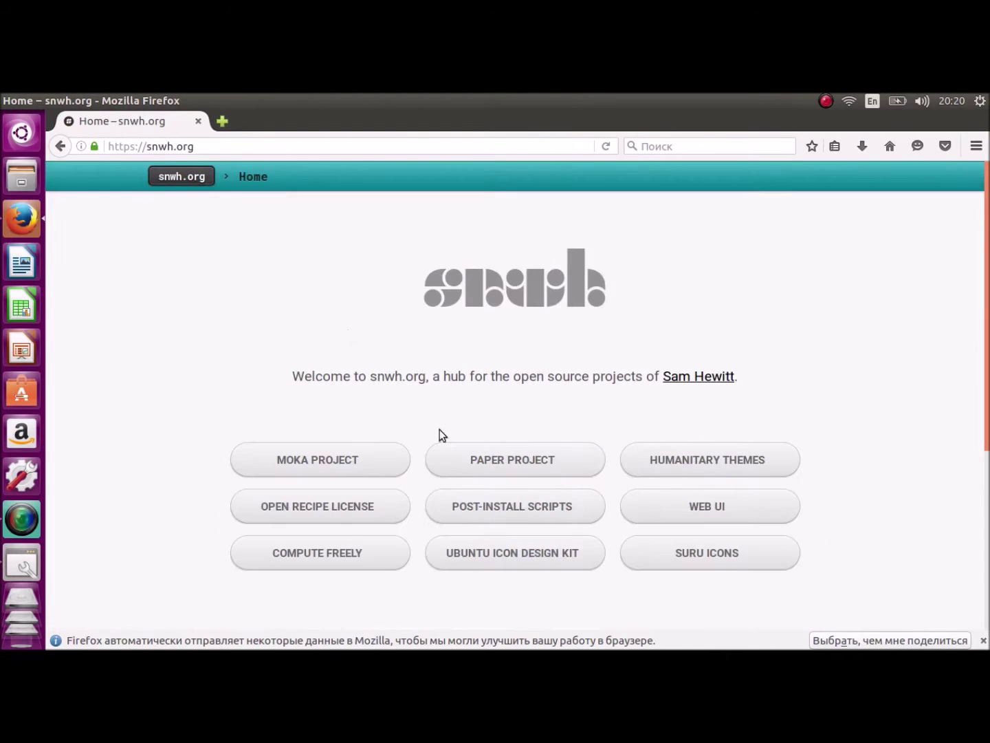
click(542, 461)
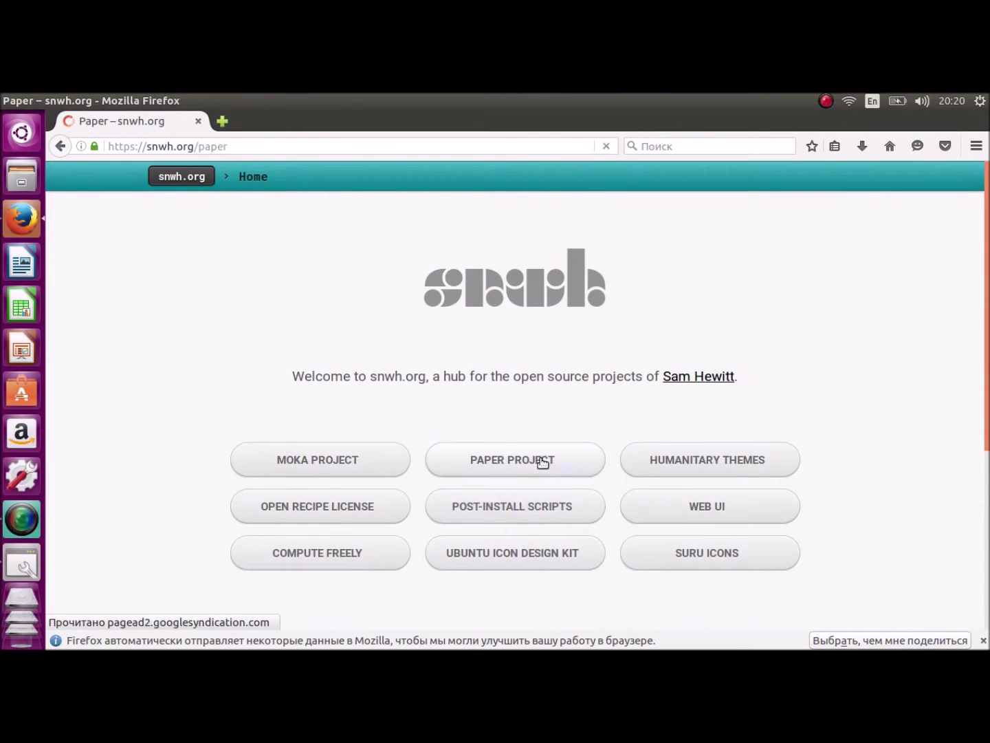
scroll(406, 399, down, 5)
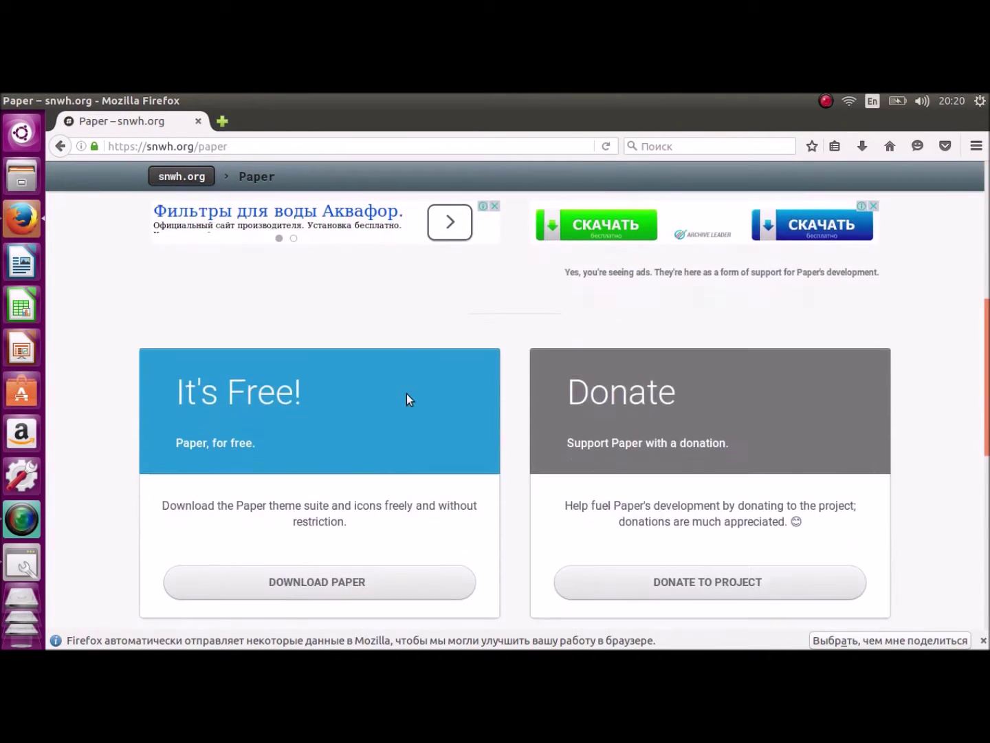
scroll(406, 400, down, 5)
click(376, 388)
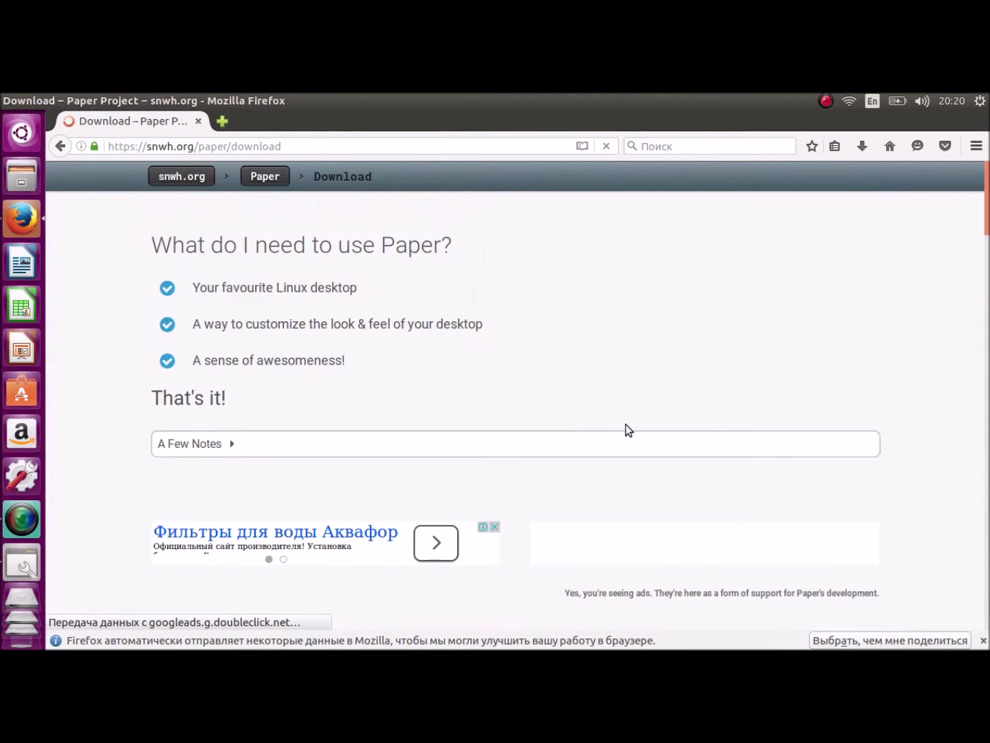
- Jump to the Ubuntu & Debian install instructions and highlight their commands
scroll(627, 430, down, 8)
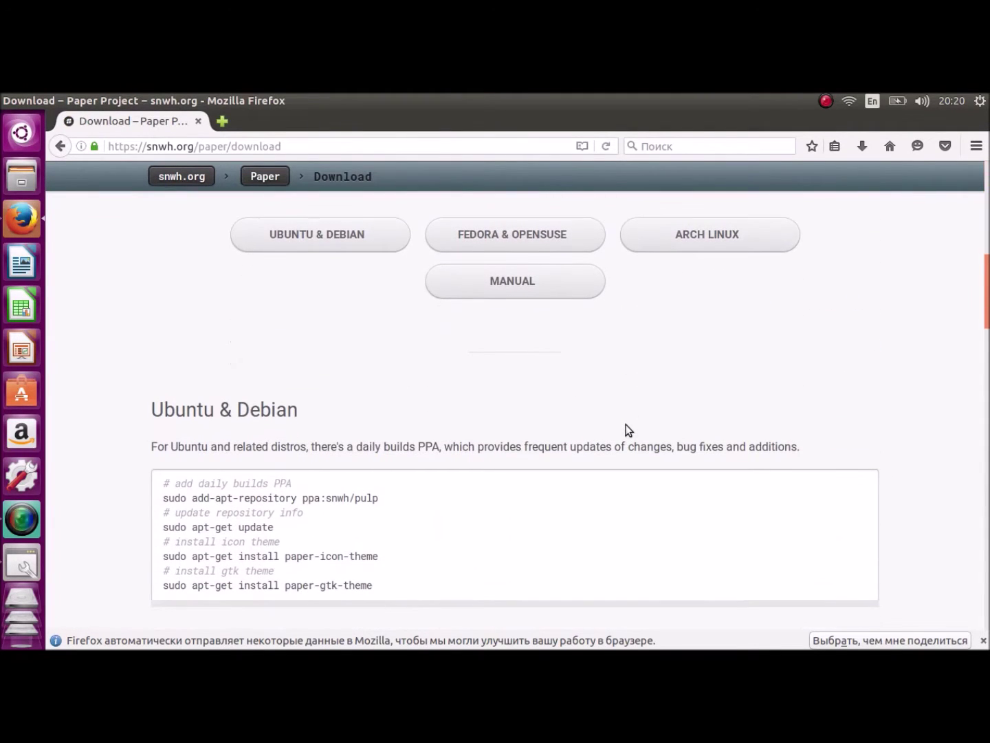
click(339, 252)
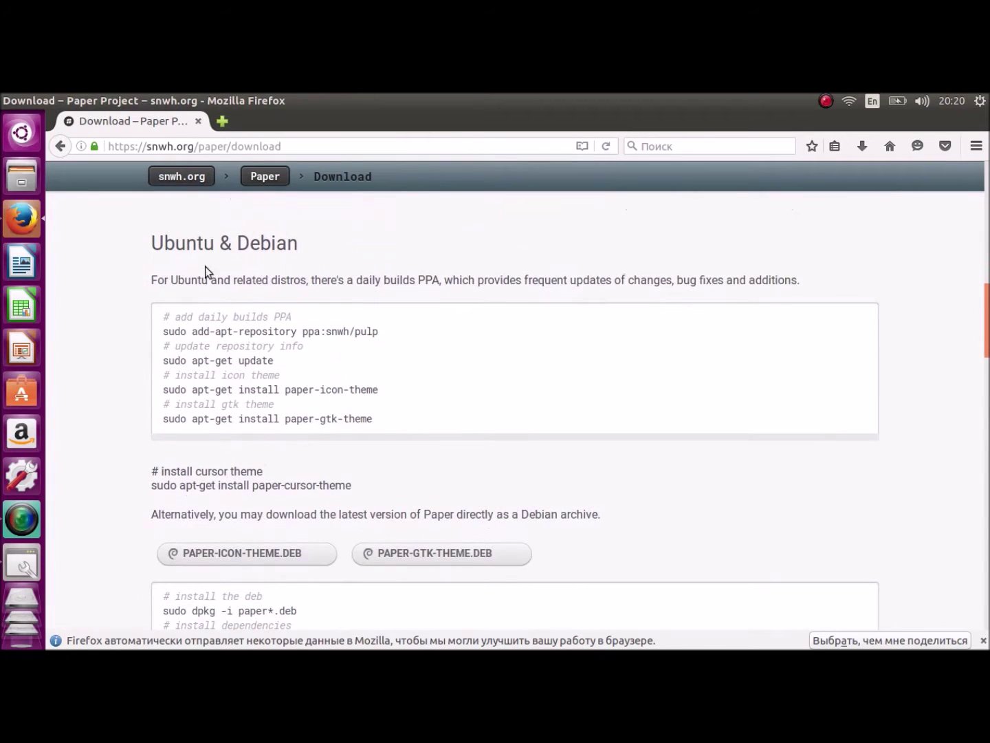
drag(384, 427, 177, 318)
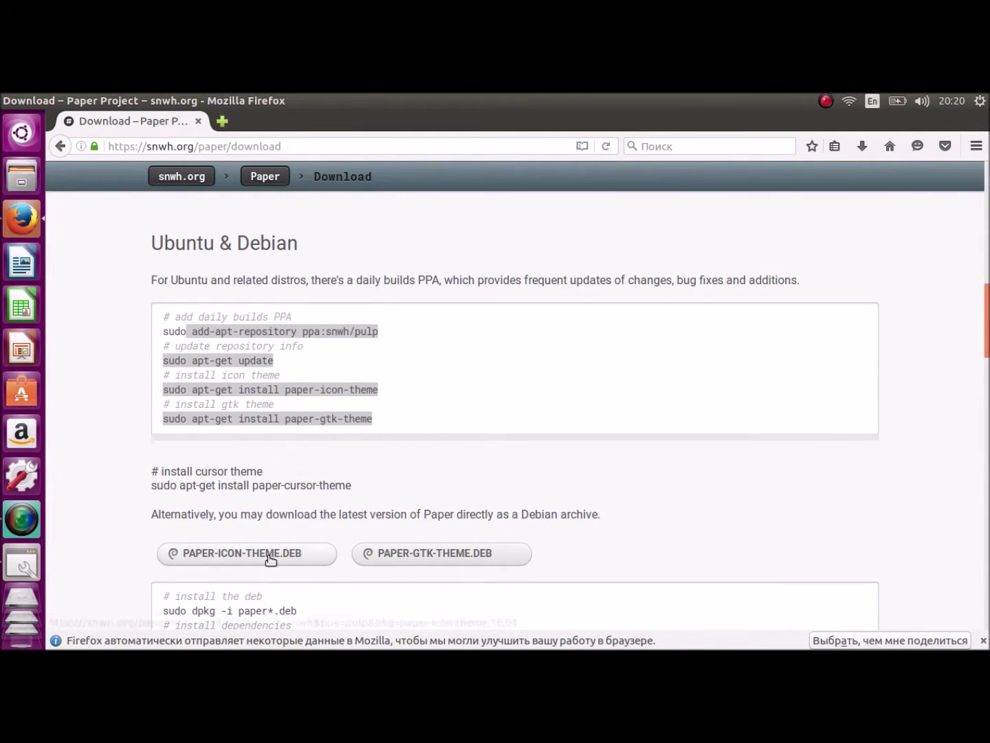
click(339, 459)
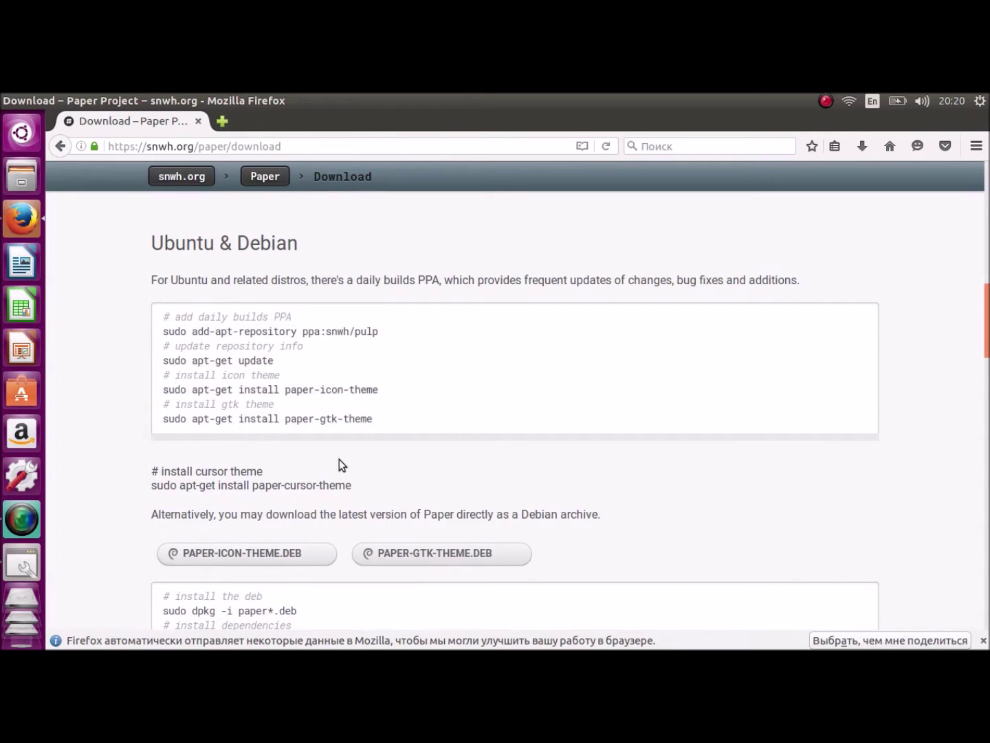
- Save the PAPER-GTK-THEME.DEB package to disk
click(262, 554)
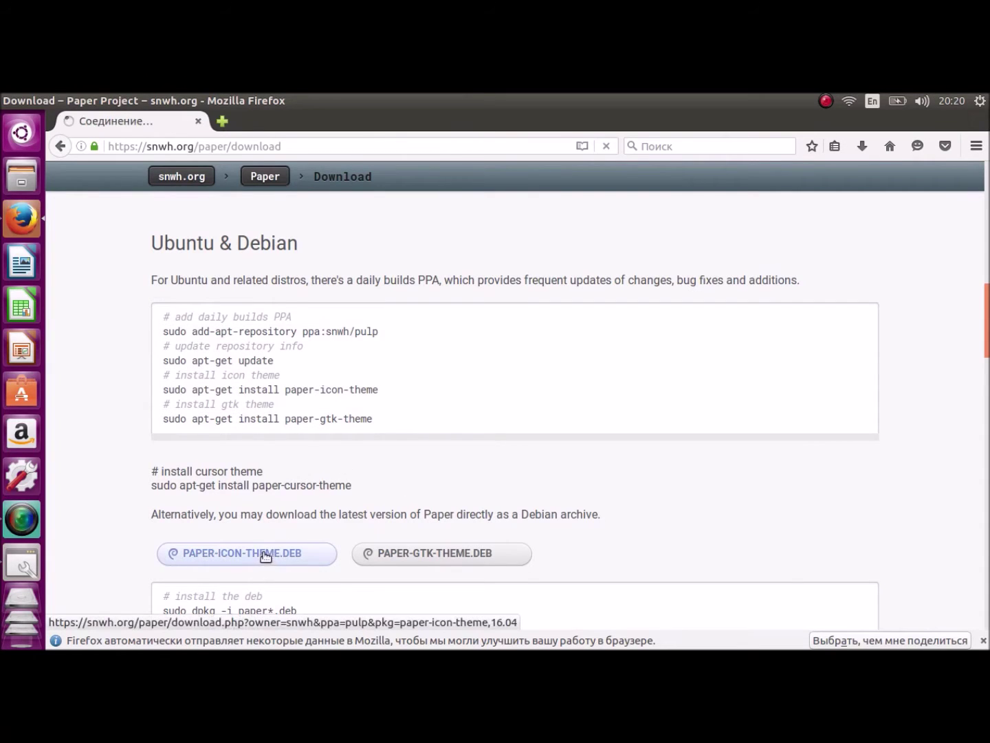
click(434, 553)
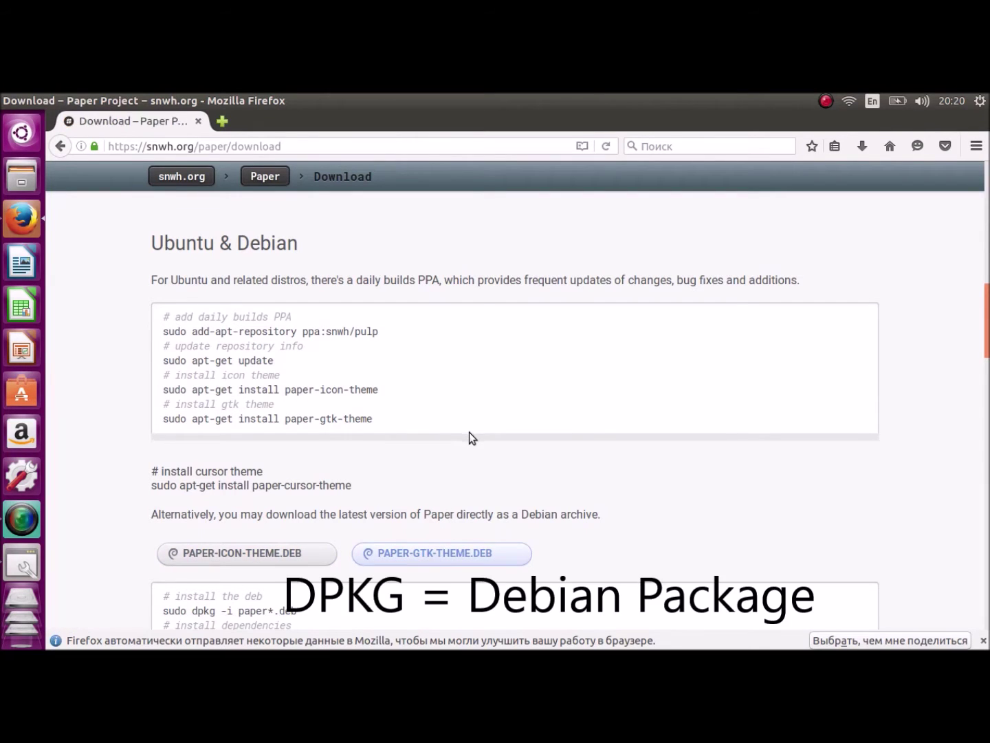
click(432, 415)
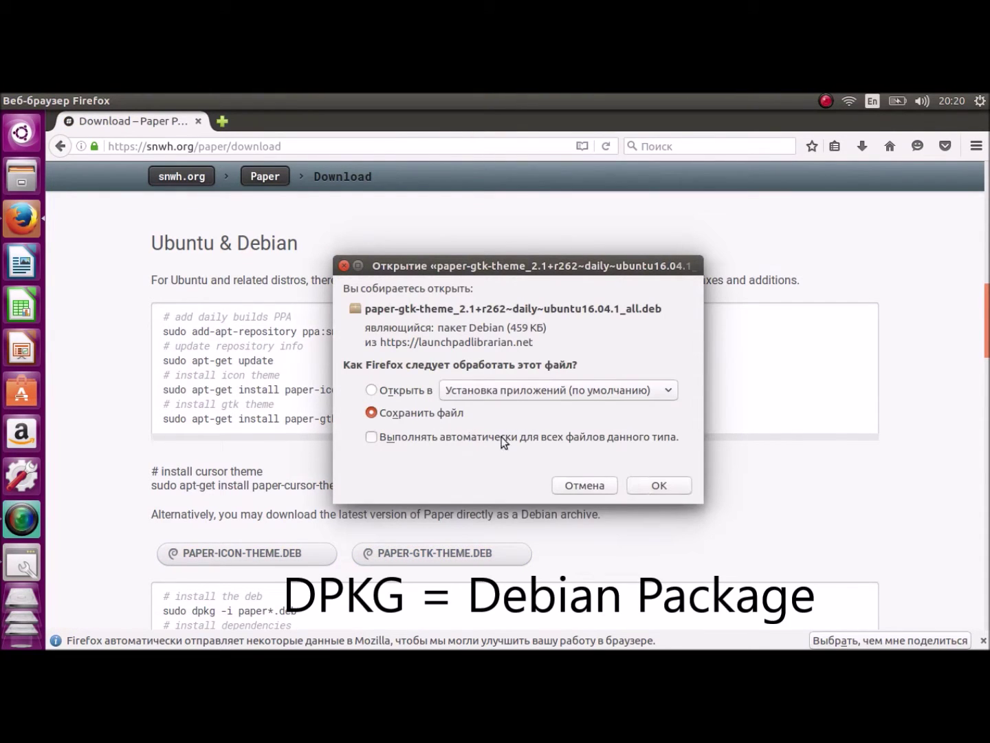
click(649, 485)
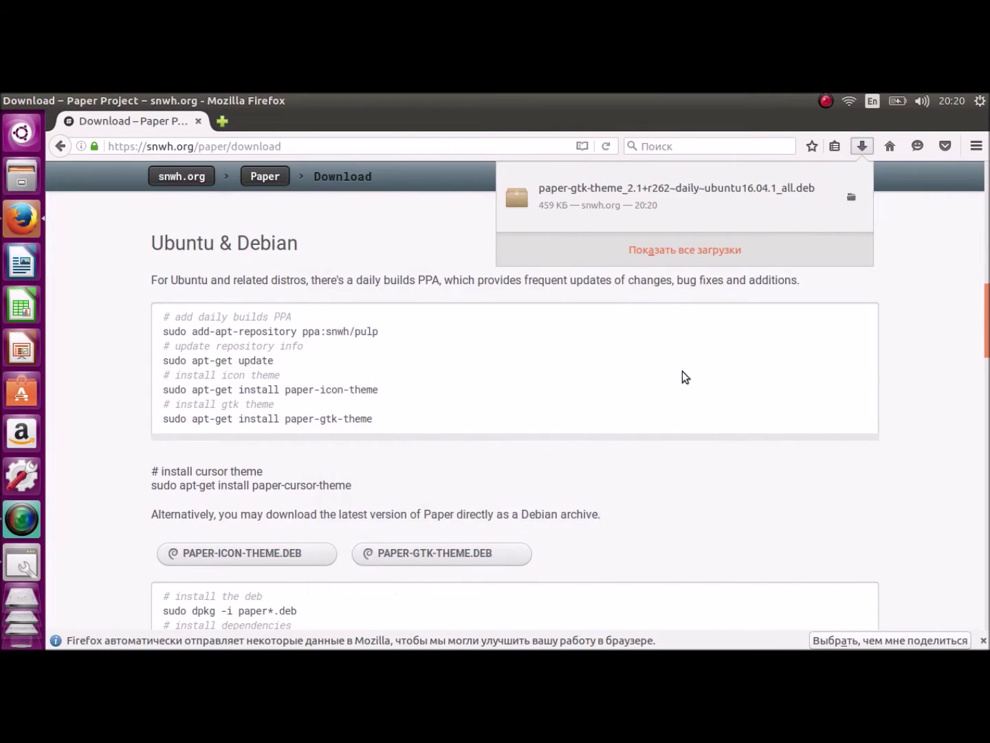
- Show the saved GTK package in Downloads, then start the Paper icon theme download
click(853, 202)
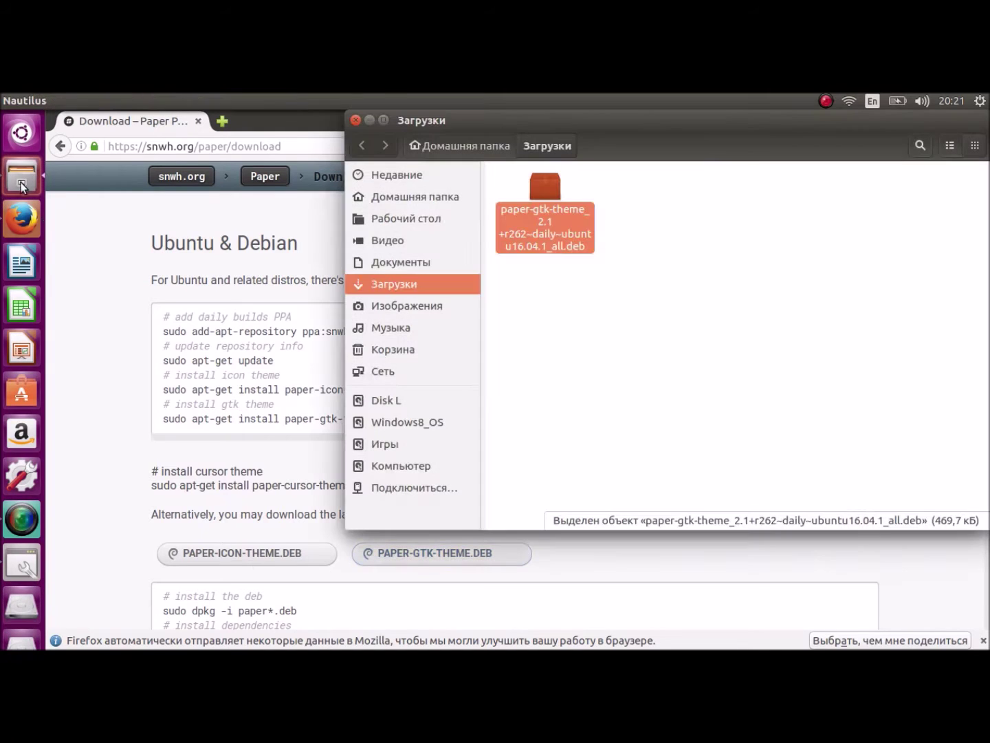
click(762, 267)
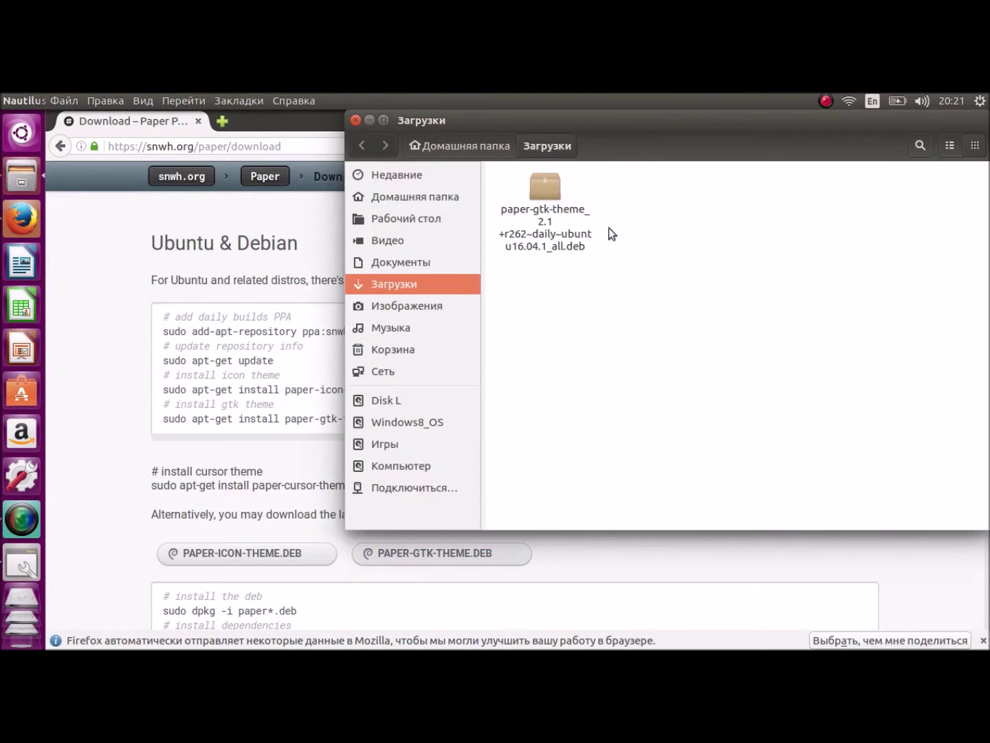
click(236, 585)
click(234, 553)
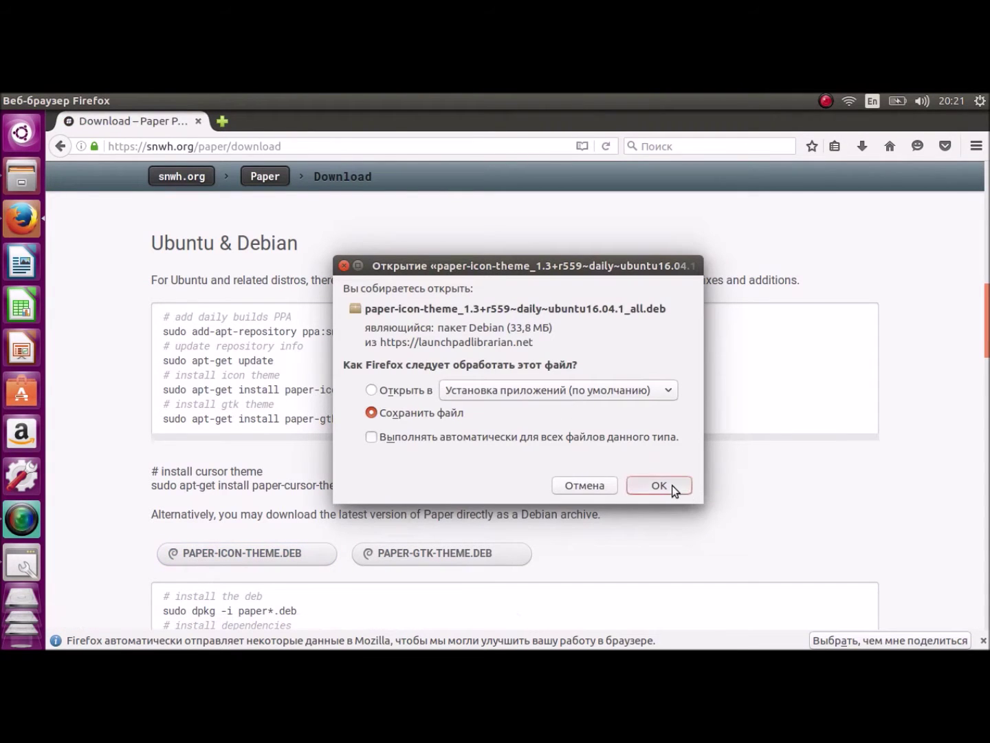
- Save the paper-icon-theme .deb, review the deb install commands, and check download progress
click(659, 485)
scroll(550, 370, down, 1)
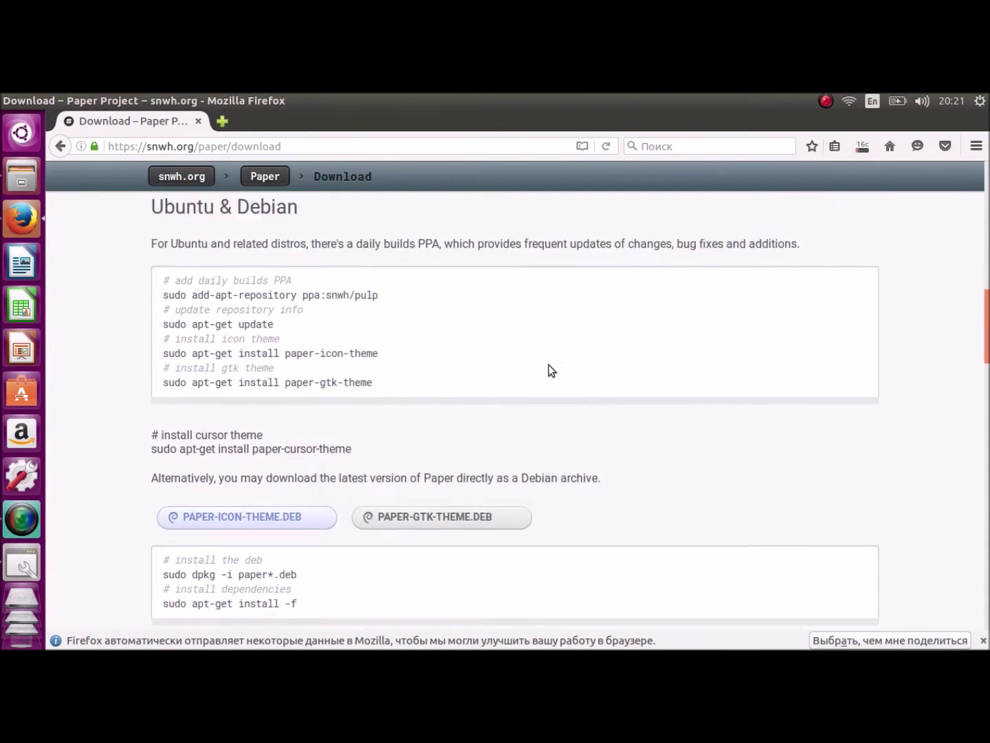
scroll(551, 370, down, 3)
drag(301, 516, 209, 488)
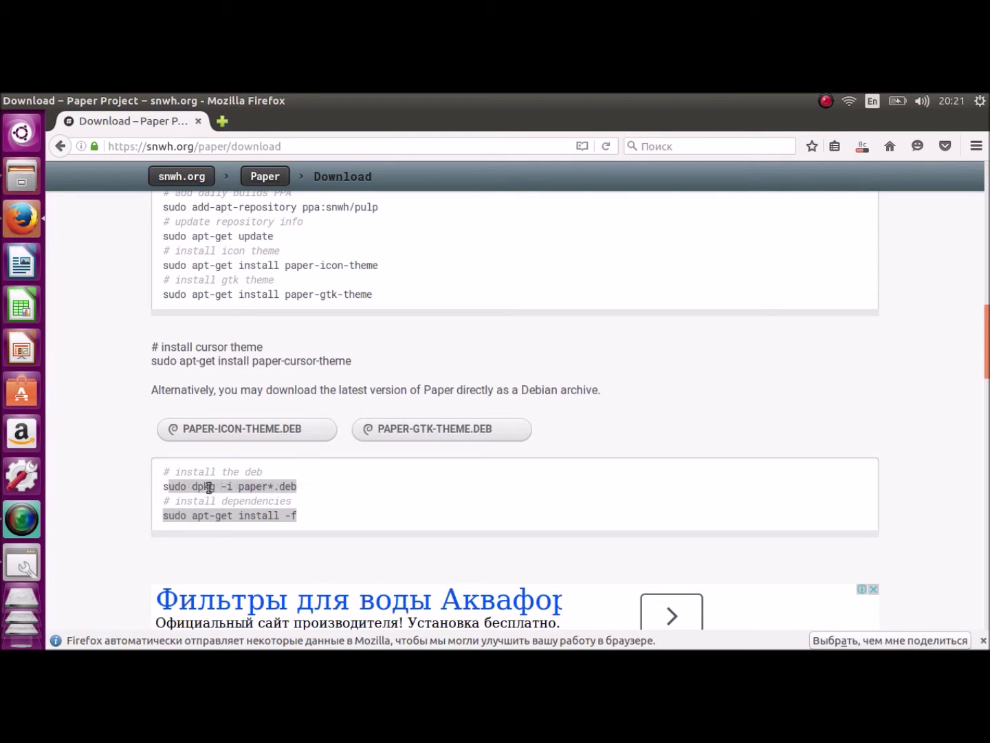
click(344, 275)
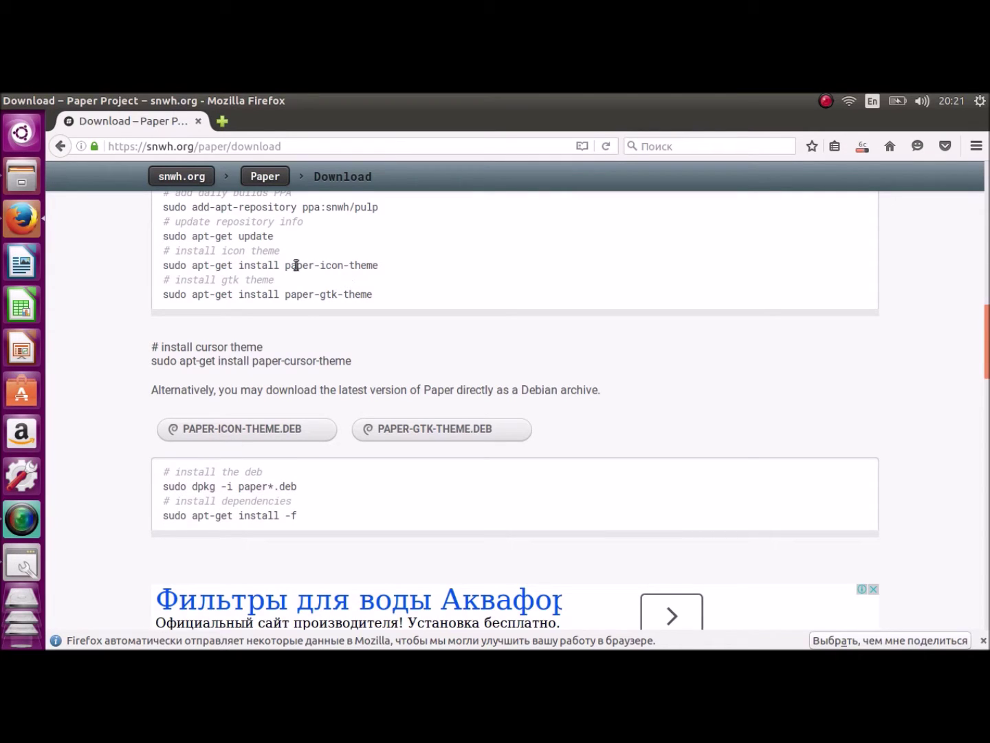
click(866, 153)
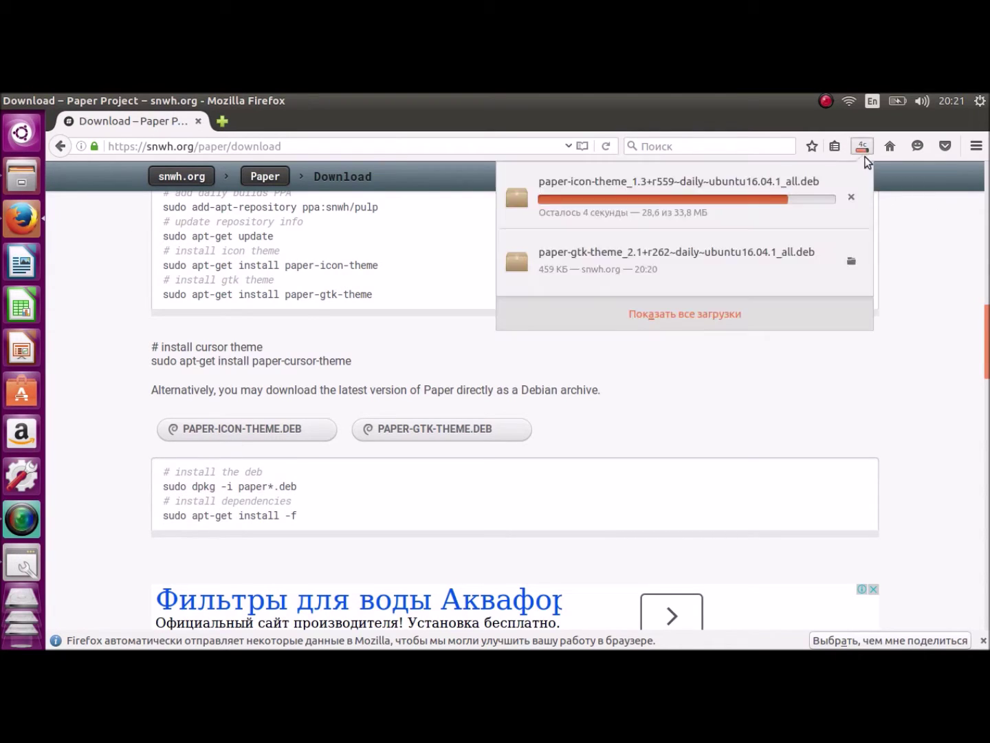
key(ctrl+alt+t)
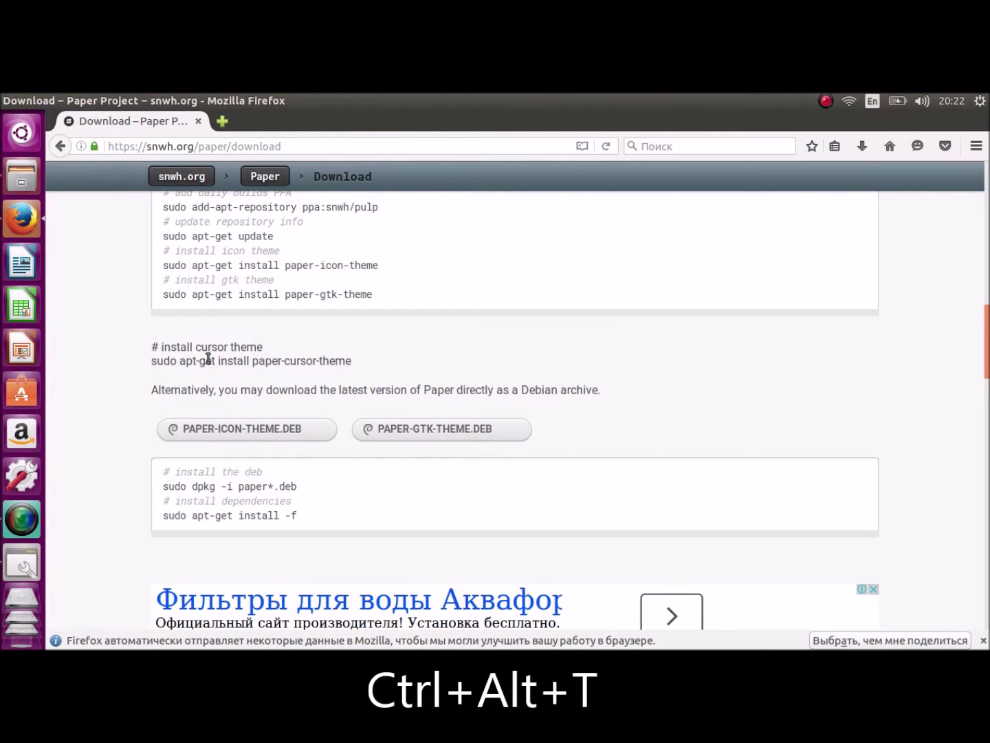
- Type 'sudo dpkg -i' in Terminal and open the Загрузки folder in Files
drag(176, 344, 599, 272)
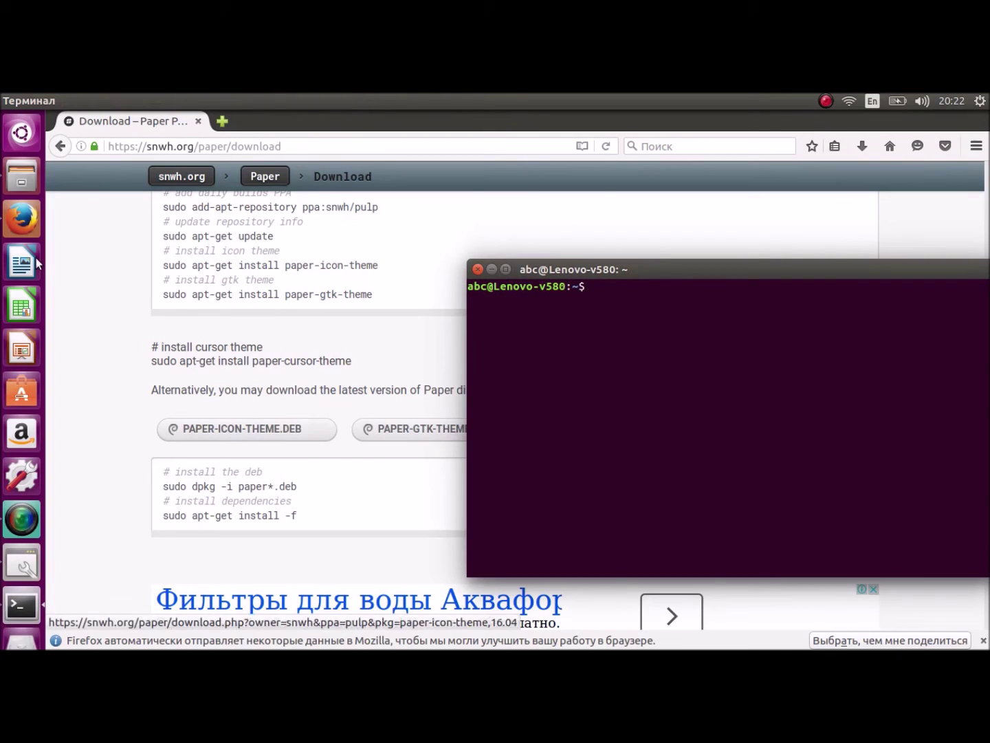
text(sudo)
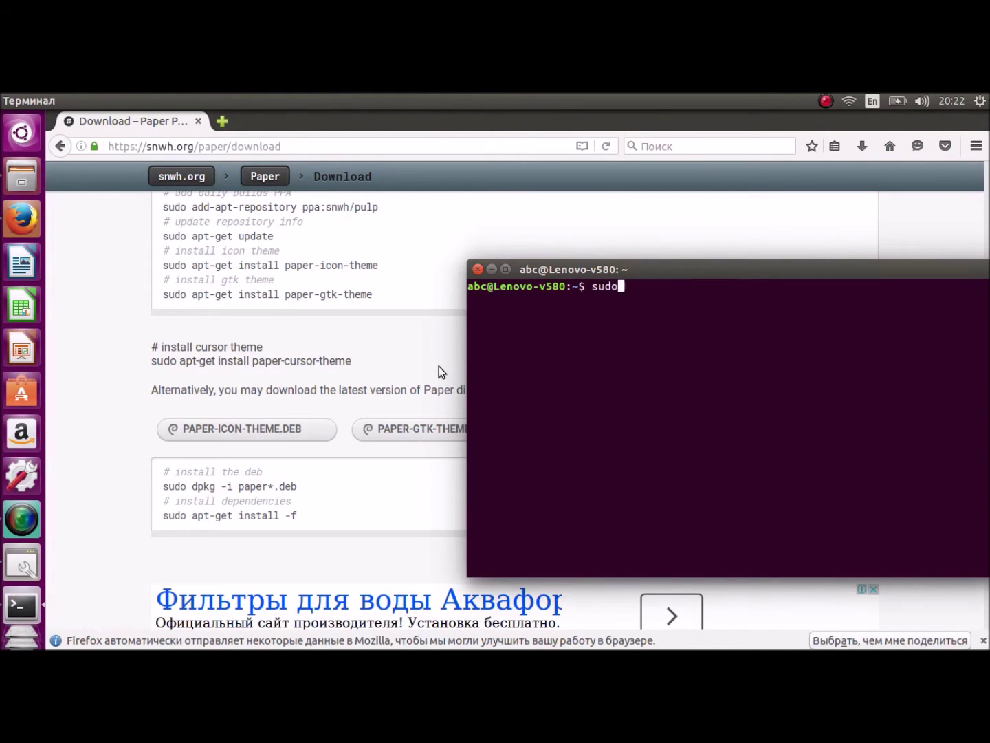
text( dpkg -i)
key(super+1)
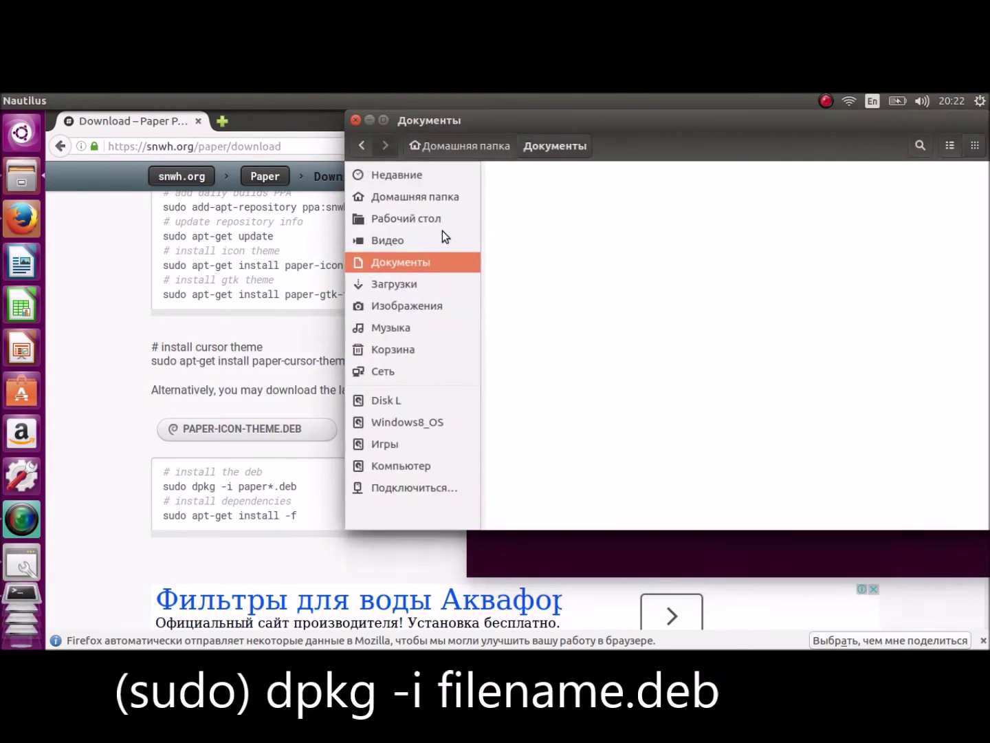
click(396, 285)
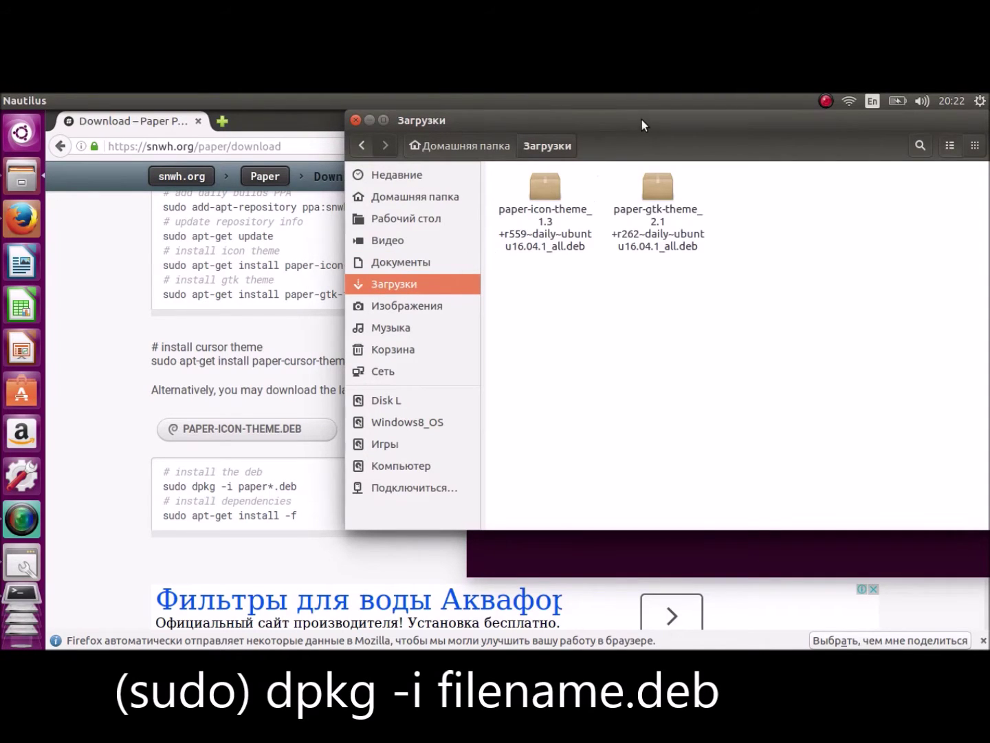
drag(641, 120, 621, 387)
- Drag the paper-gtk-theme .deb into Terminal to append its full path
click(640, 453)
right_click(641, 453)
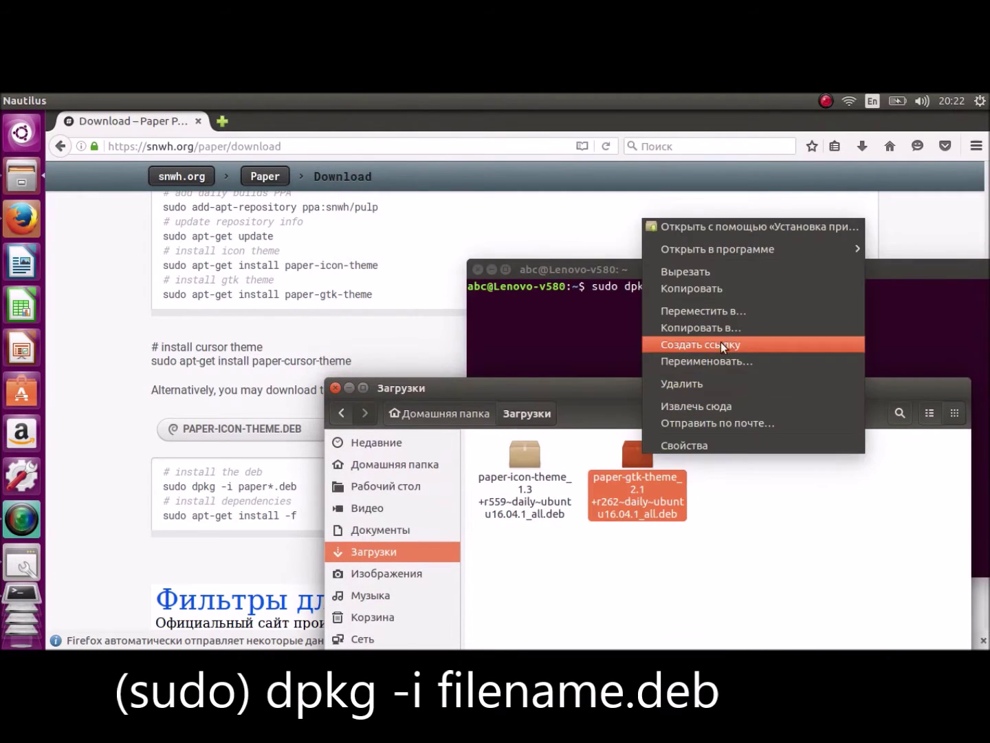
click(652, 478)
drag(641, 461, 770, 321)
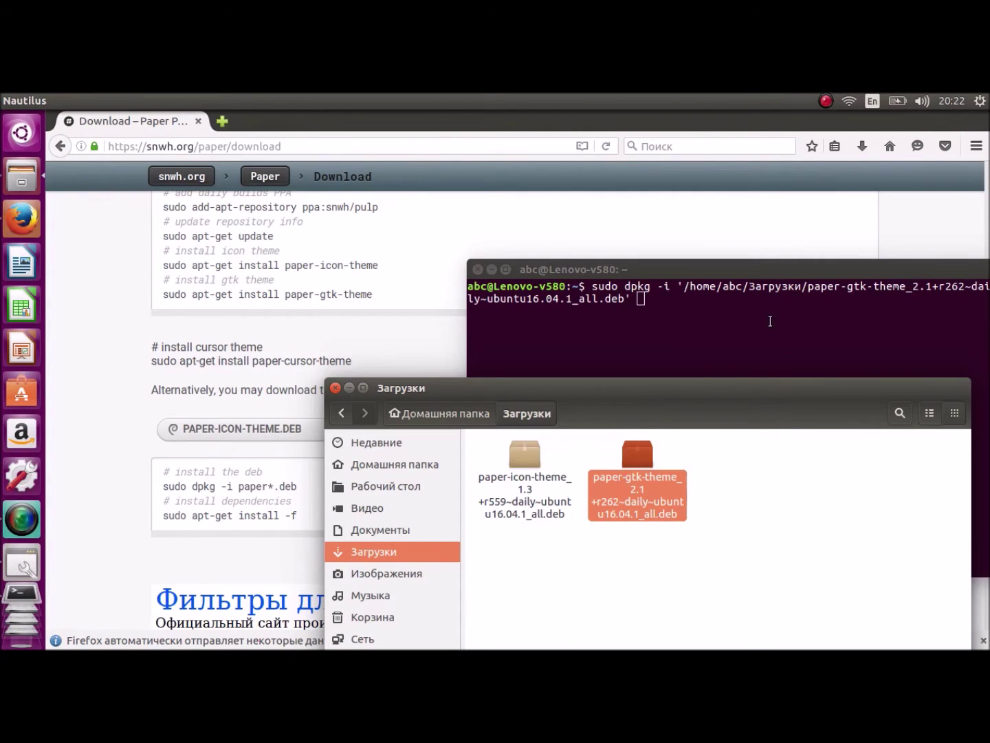
key(alt+Up)
click(771, 321)
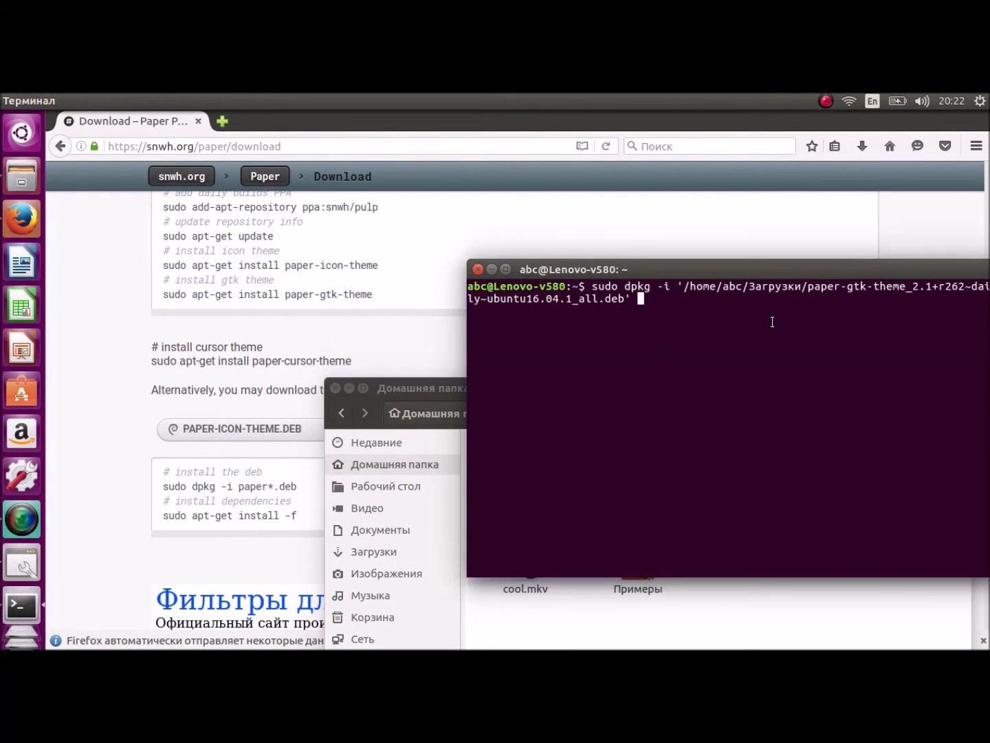
- Run the dpkg install with the sudo password, then paste and run 'sudo apt-get install -f'
key(Return)
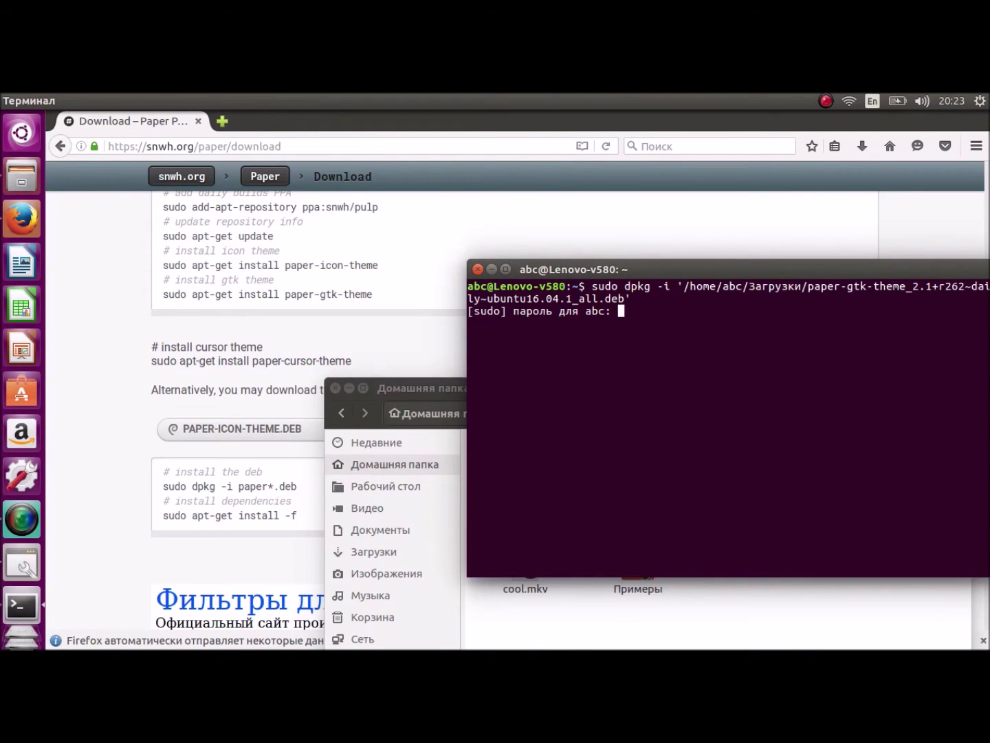
key(Return)
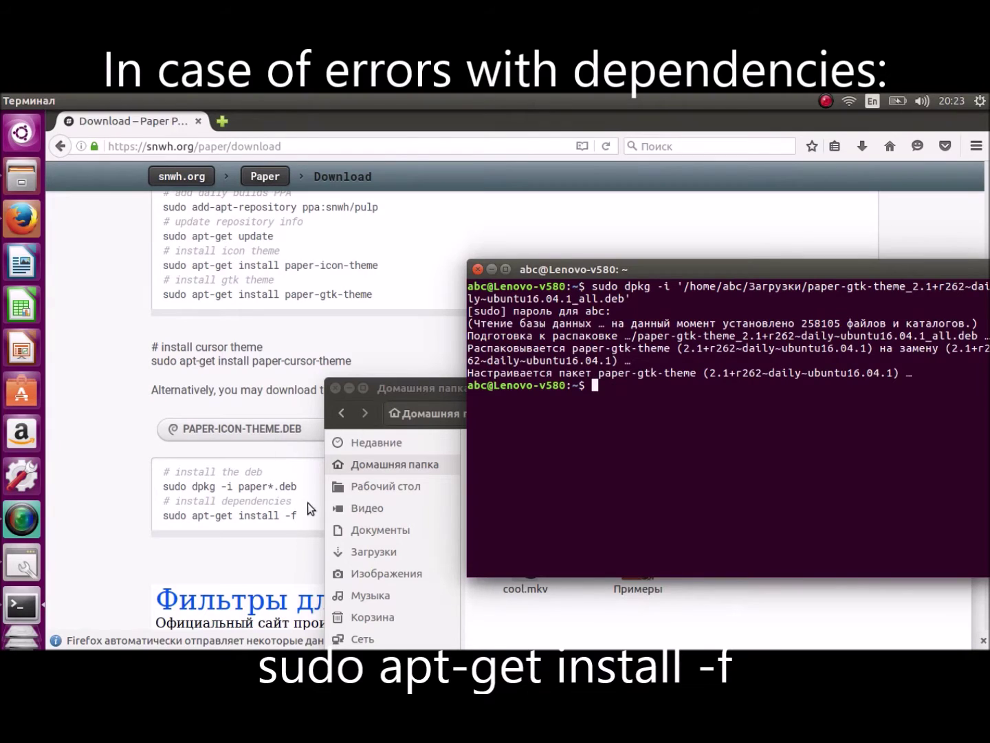
drag(300, 516, 165, 500)
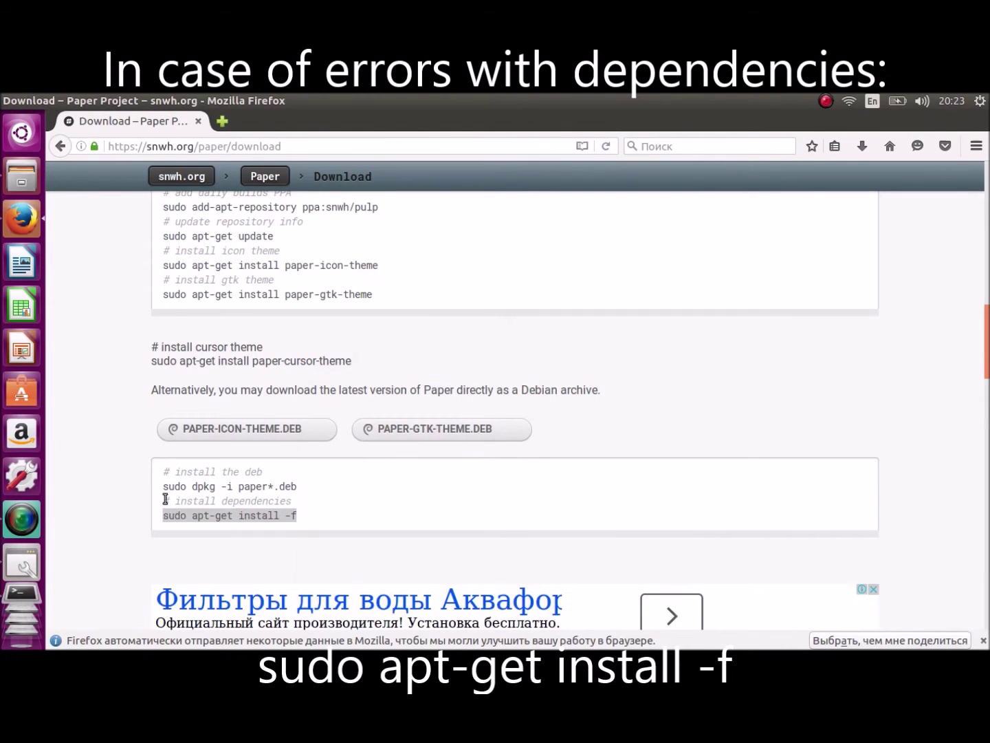
key(alt+Tab)
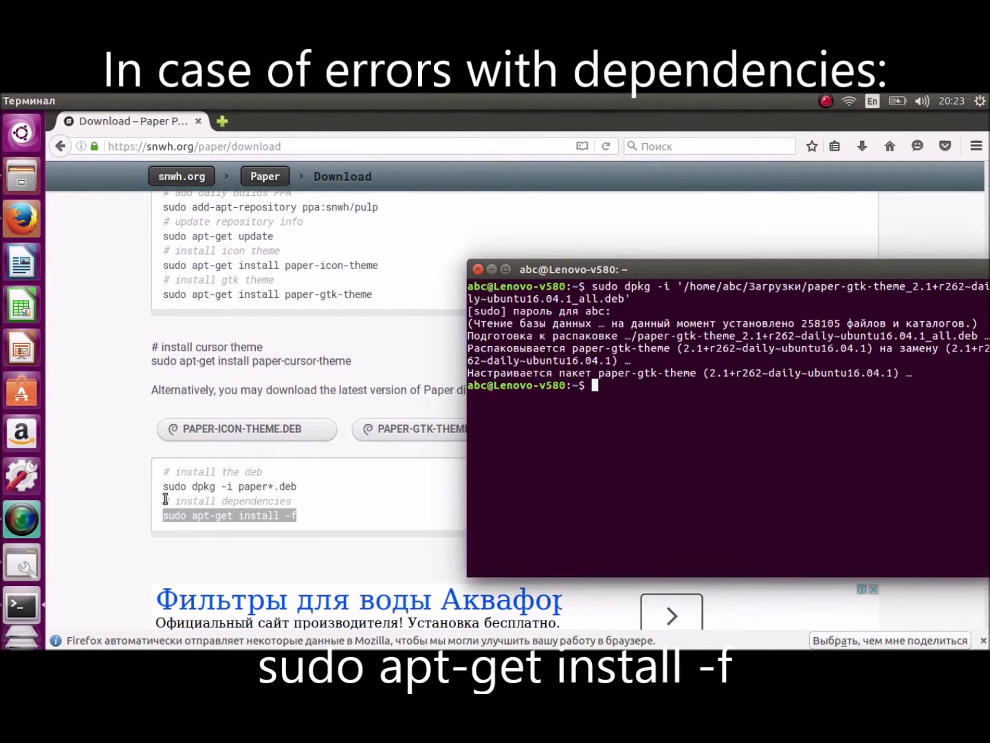
text(sudo apt-get install -f)
key(Return)
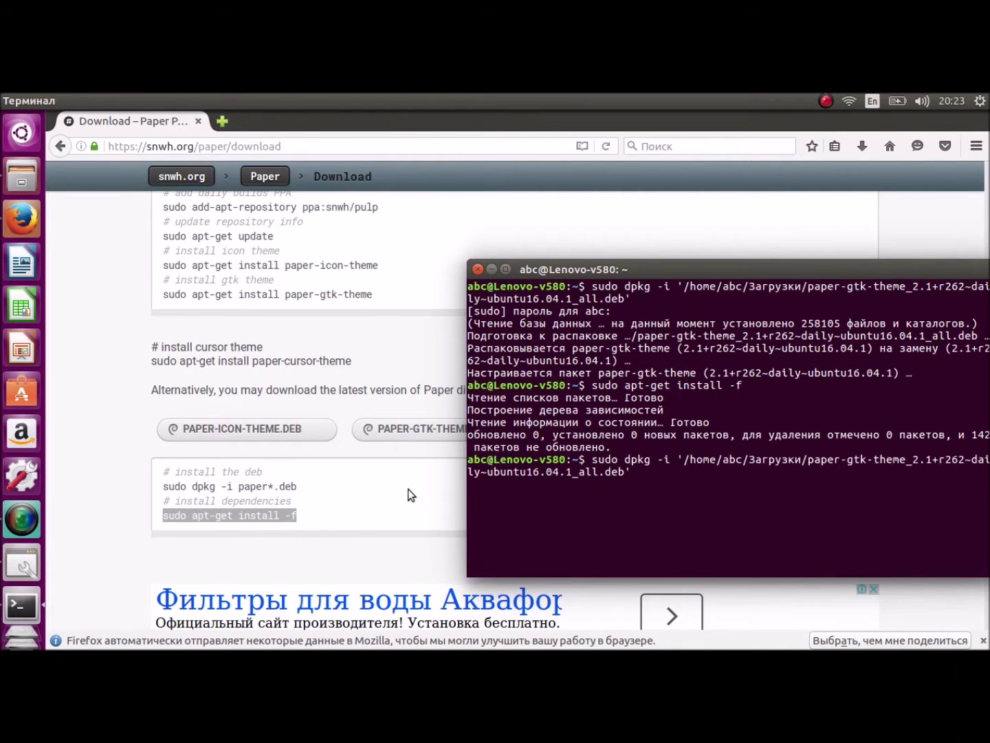
- Erase the old path from the recalled dpkg command and reopen Загрузки in Files
key(BackSpace)
key(BackSpace)
key(BackSpace)
key(BackSpace)
key(BackSpace)
key(BackSpace)
key(BackSpace)
key(BackSpace)
key(BackSpace)
key(BackSpace)
key(BackSpace)
key(BackSpace)
key(BackSpace)
key(BackSpace)
key(BackSpace)
key(BackSpace)
key(BackSpace)
key(BackSpace)
key(BackSpace)
key(BackSpace)
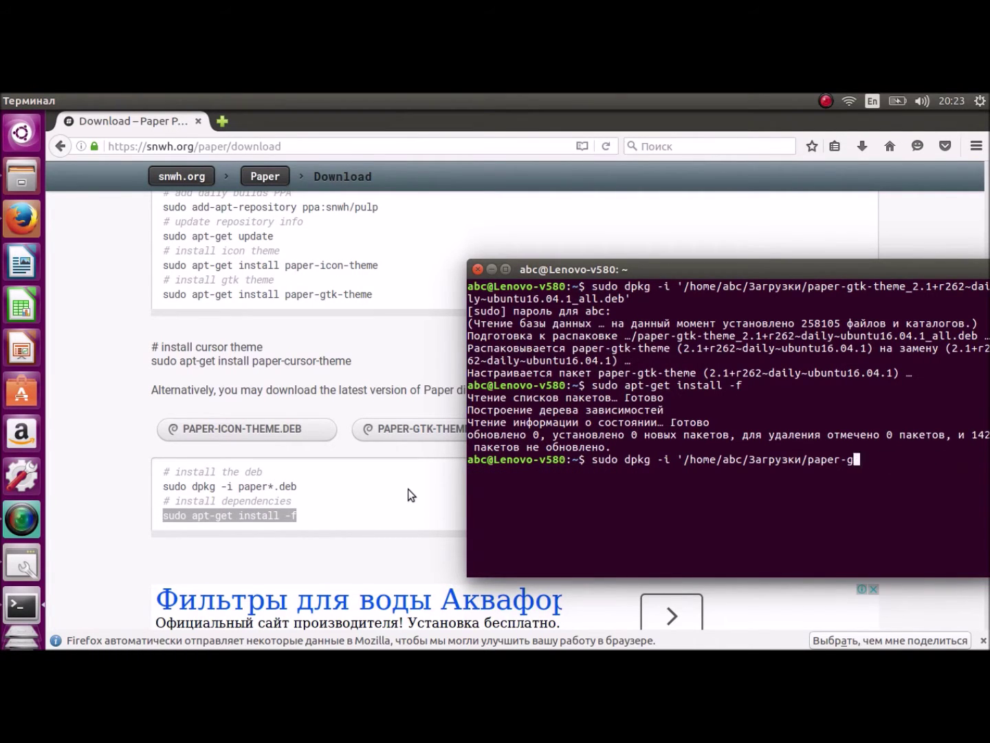
key(BackSpace)
key(BackSpace)
key(BackSpace)
key(BackSpace)
key(BackSpace)
key(BackSpace)
key(BackSpace)
key(BackSpace)
key(BackSpace)
key(BackSpace)
key(BackSpace)
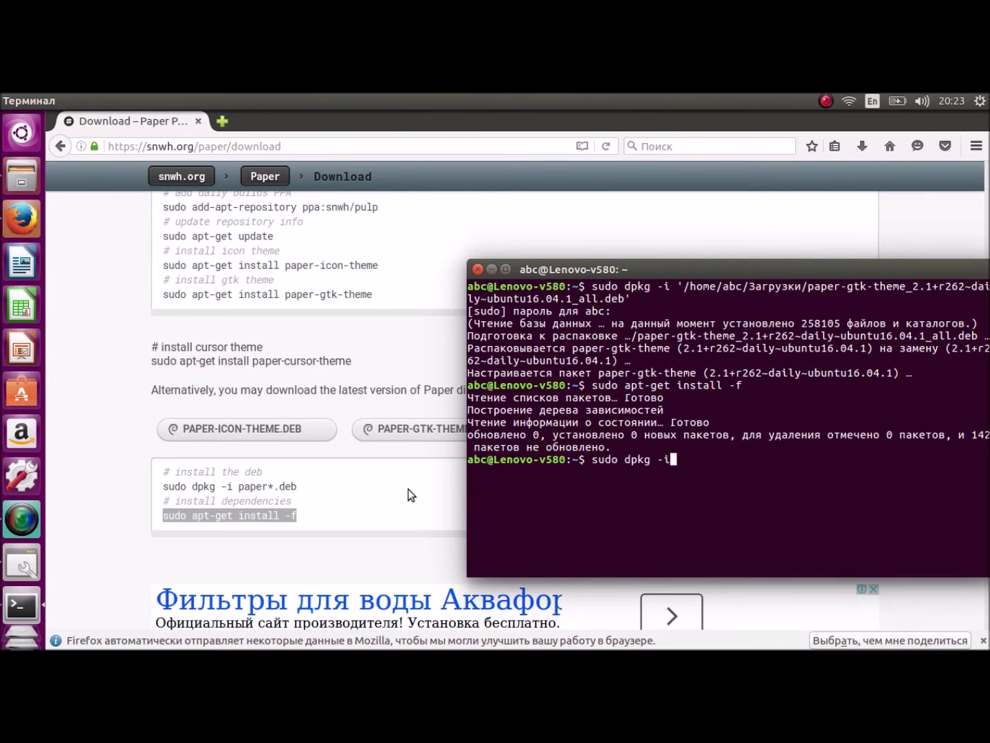
key(alt+Tab)
key(alt+Tab)
key(alt+Tab)
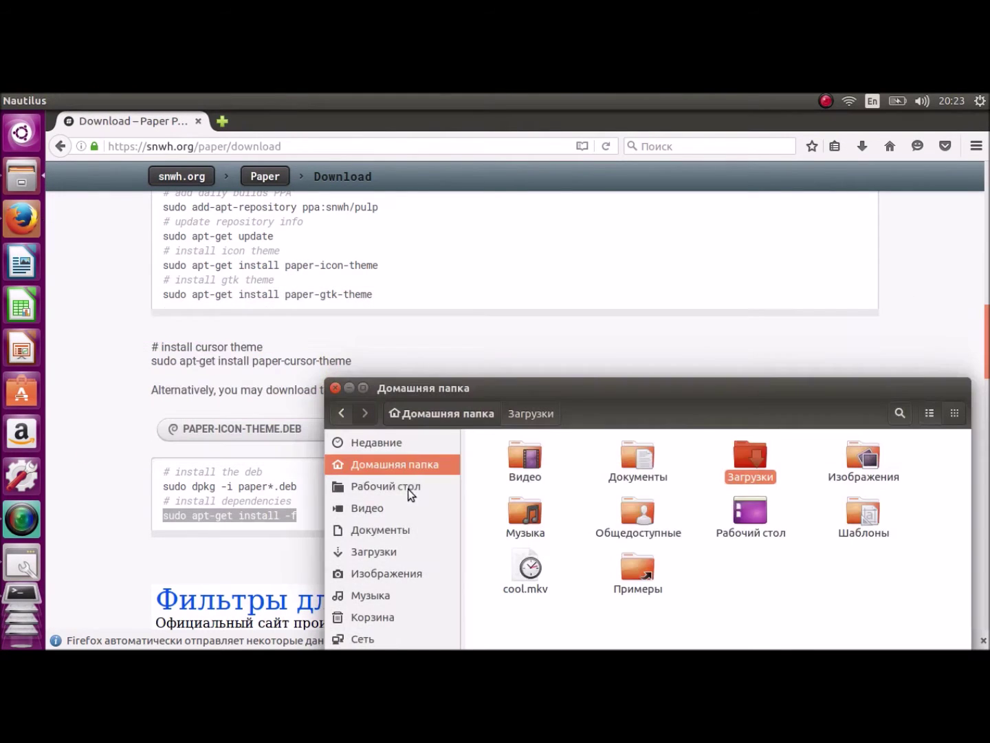
double_click(749, 466)
- Drag the paper-icon-theme .deb path into the command and run the install
click(546, 457)
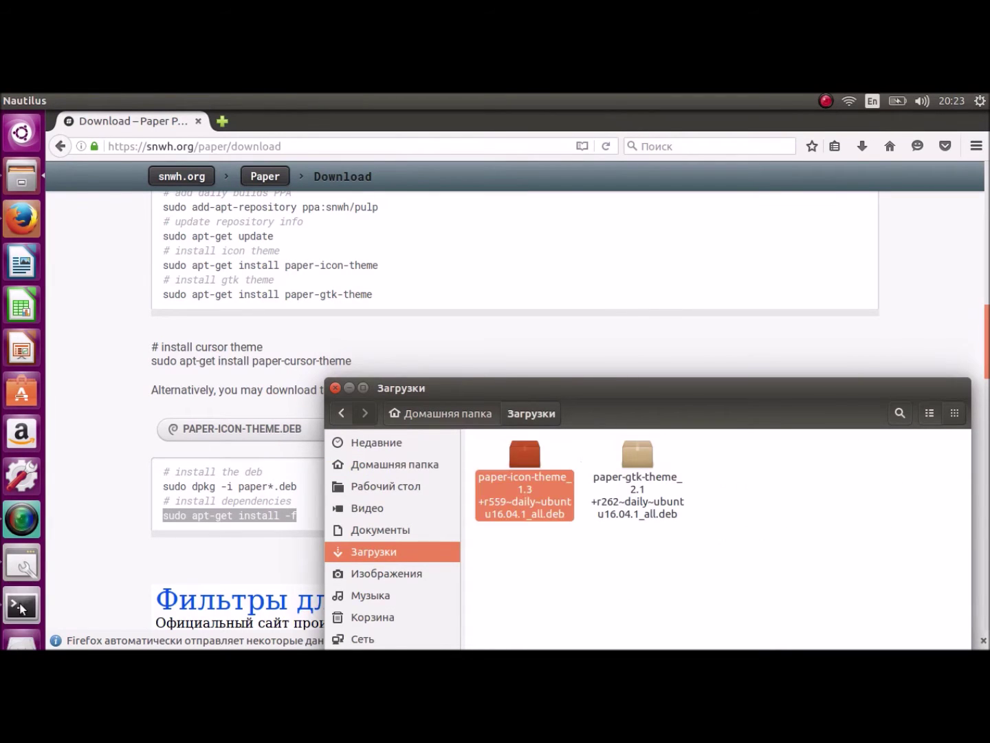
click(21, 592)
click(516, 614)
drag(535, 480, 681, 355)
click(681, 357)
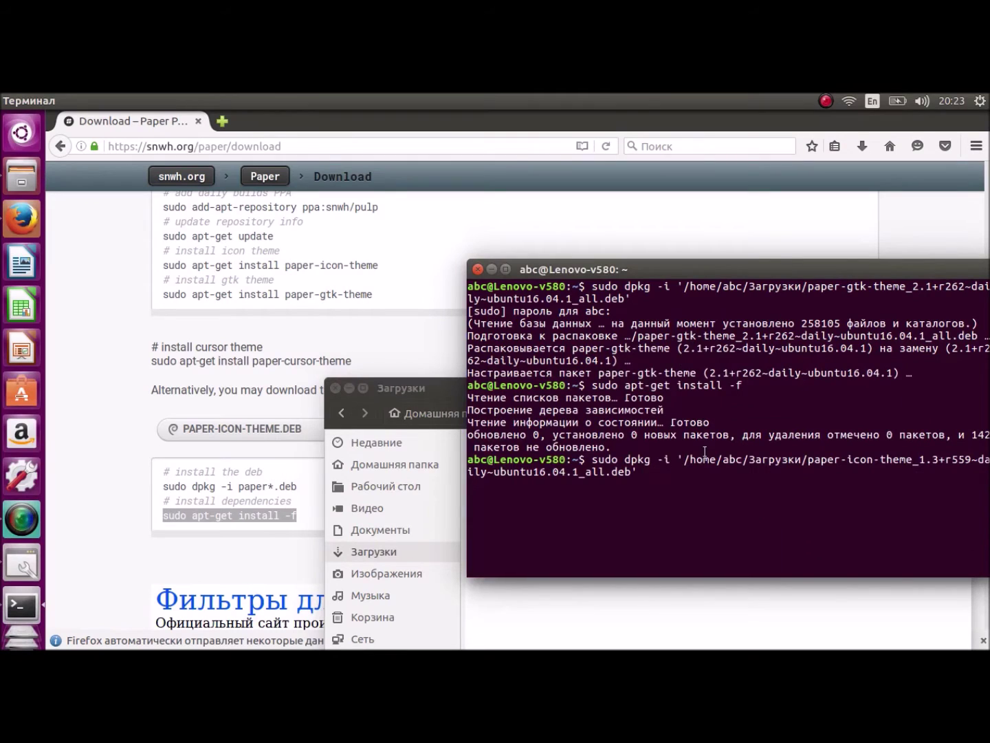
key(Return)
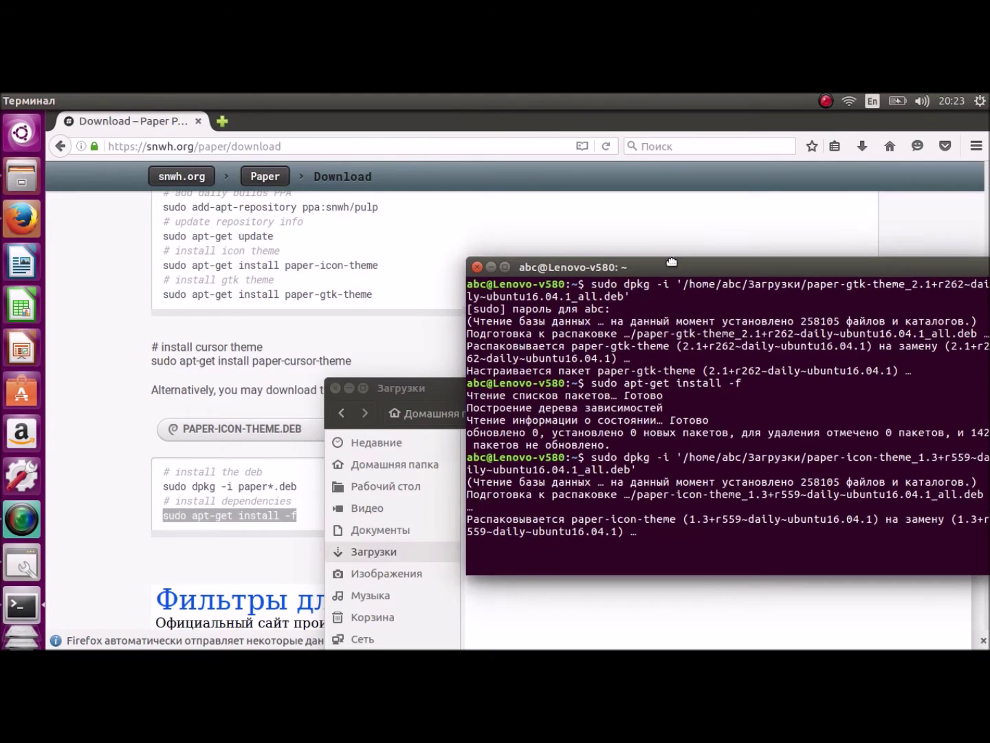
drag(679, 269, 622, 213)
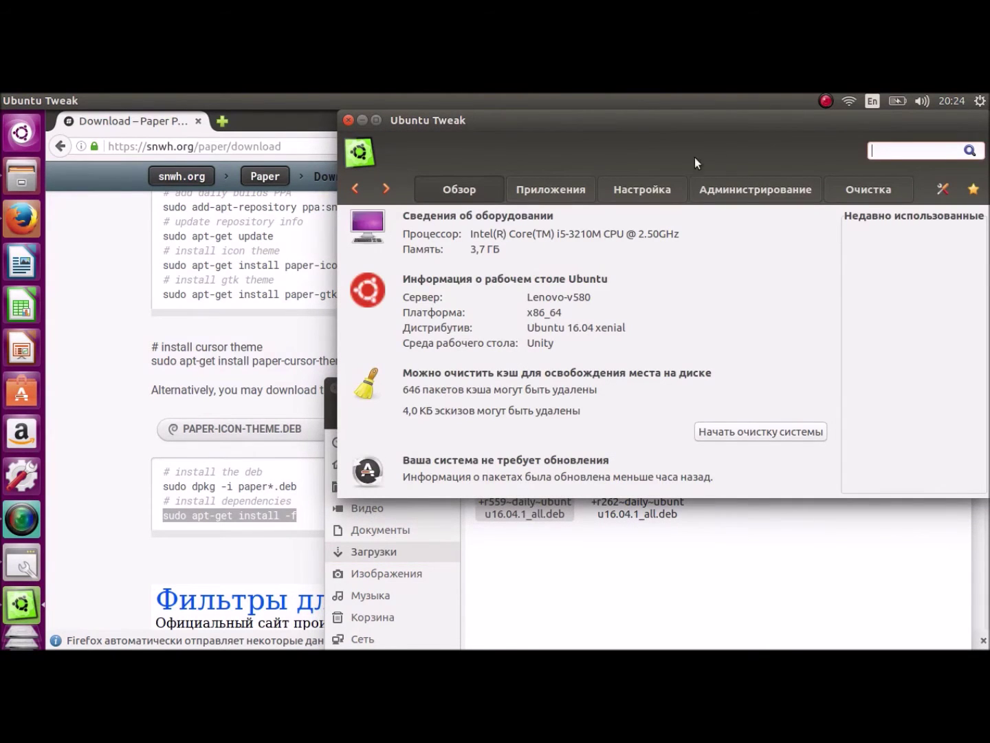
- Set the GTK theme and icon theme to Paper on Ubuntu Tweak's Тема page
click(653, 187)
click(659, 255)
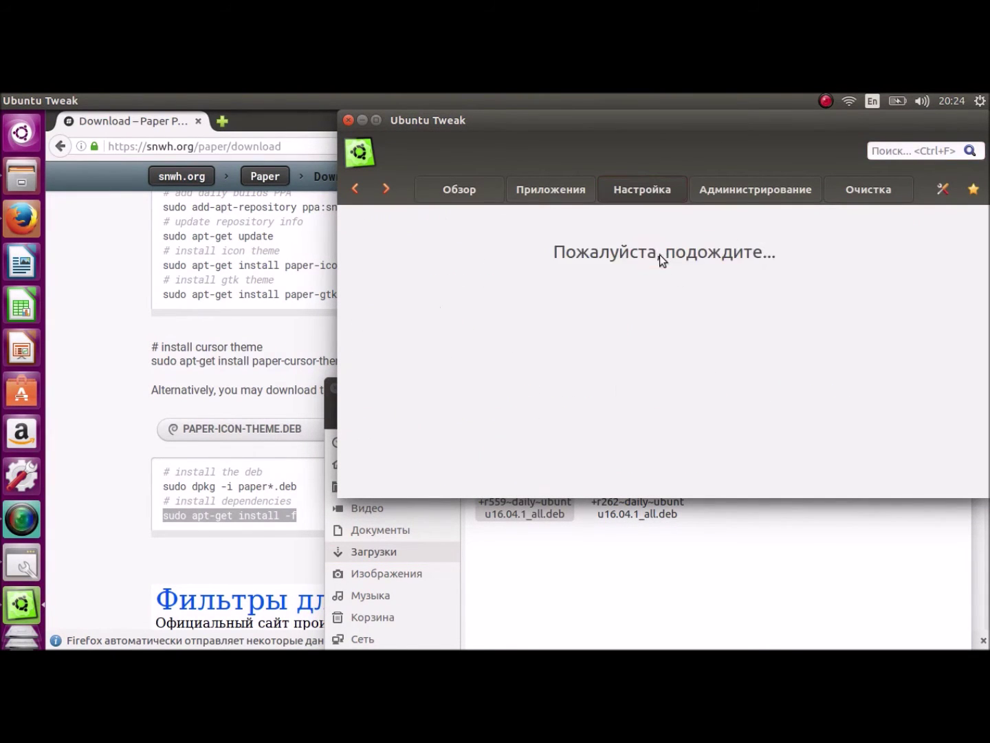
click(682, 226)
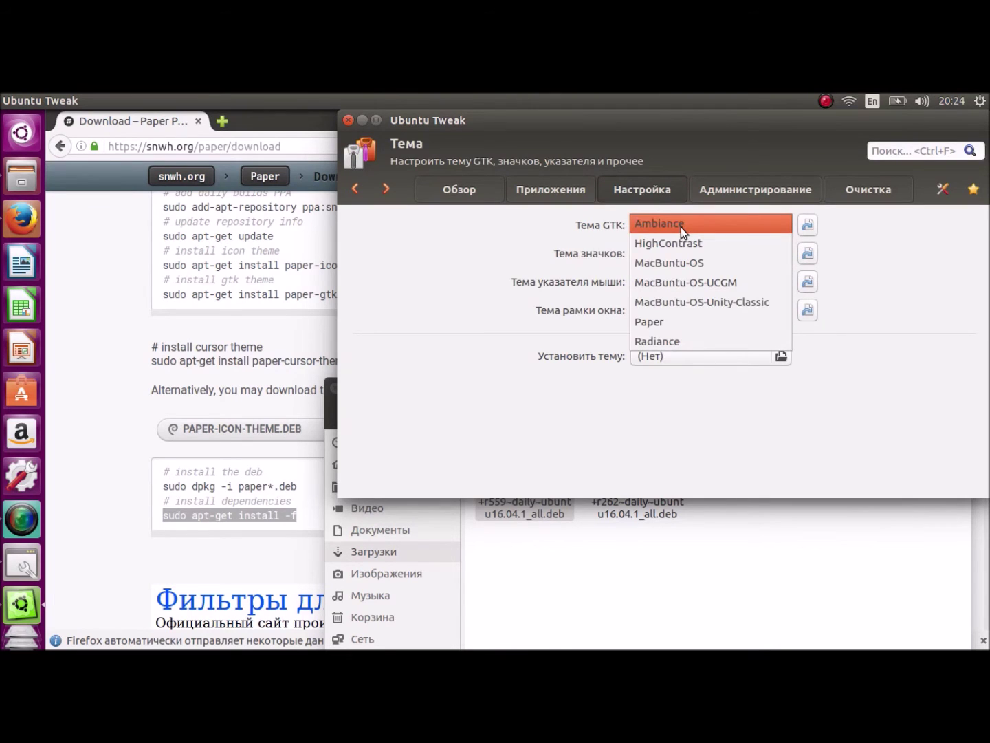
click(691, 321)
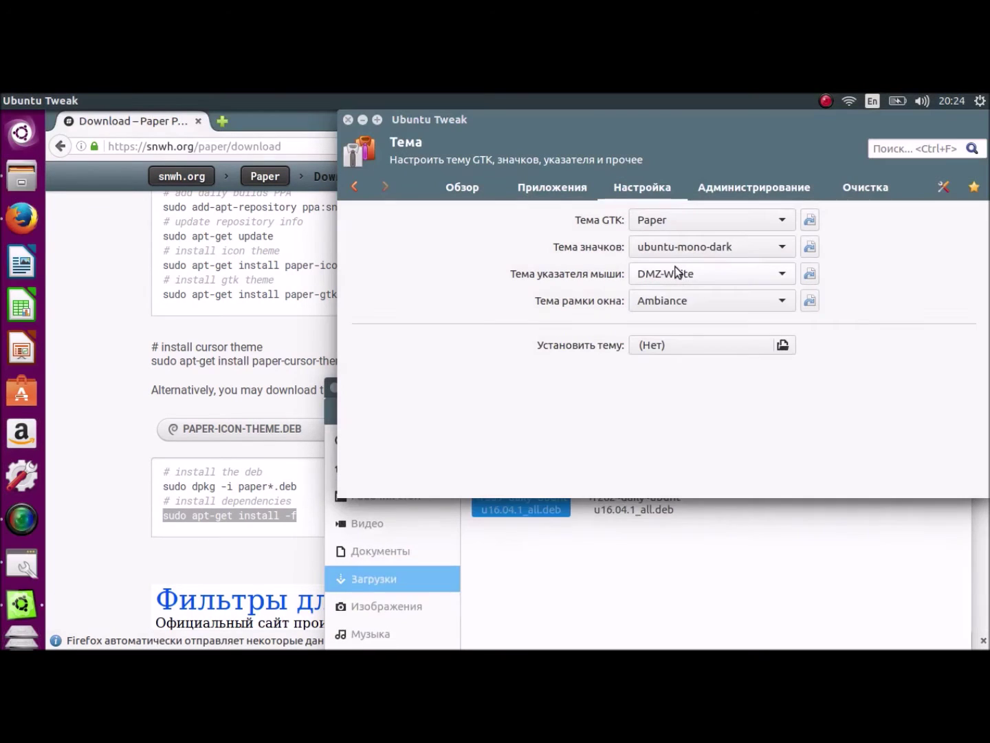
click(685, 249)
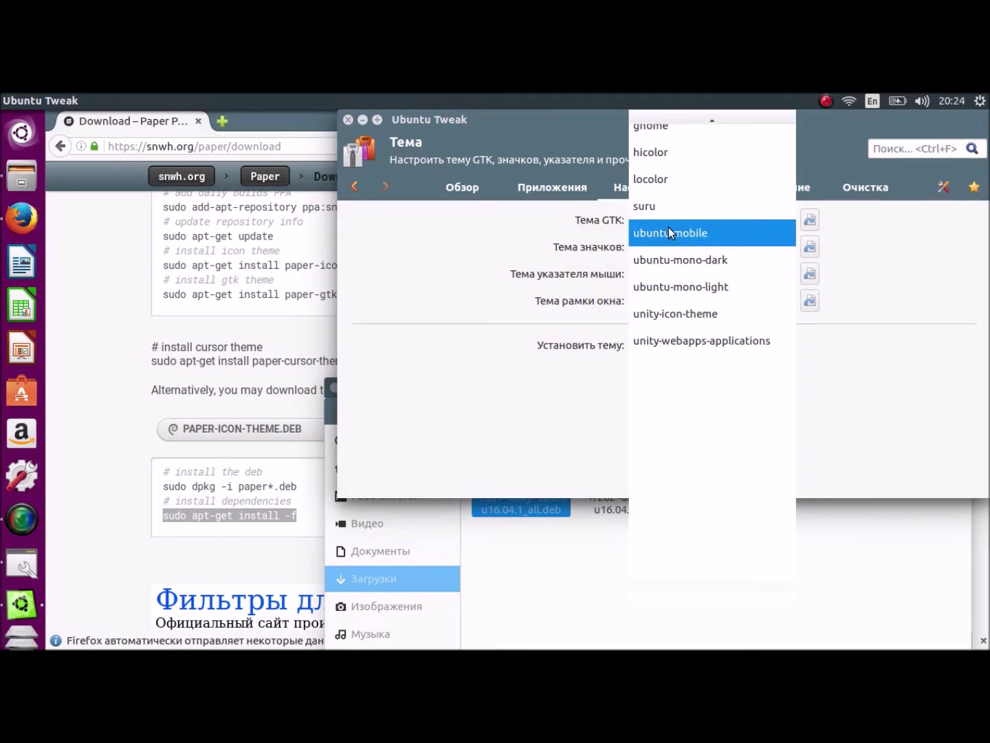
click(654, 129)
click(651, 253)
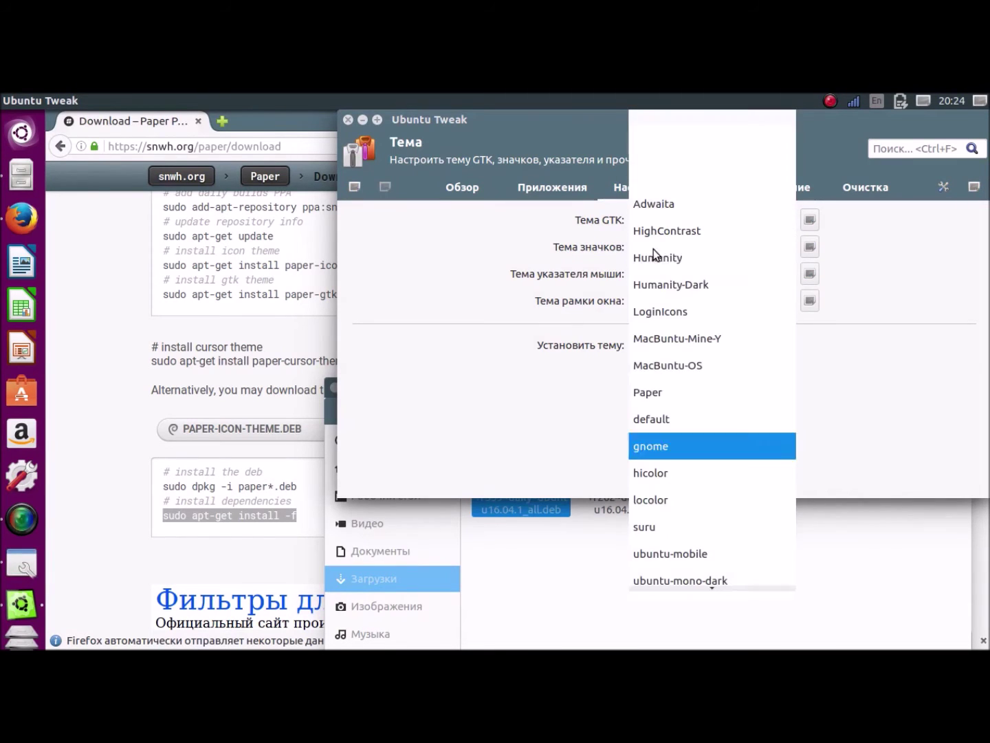
click(666, 394)
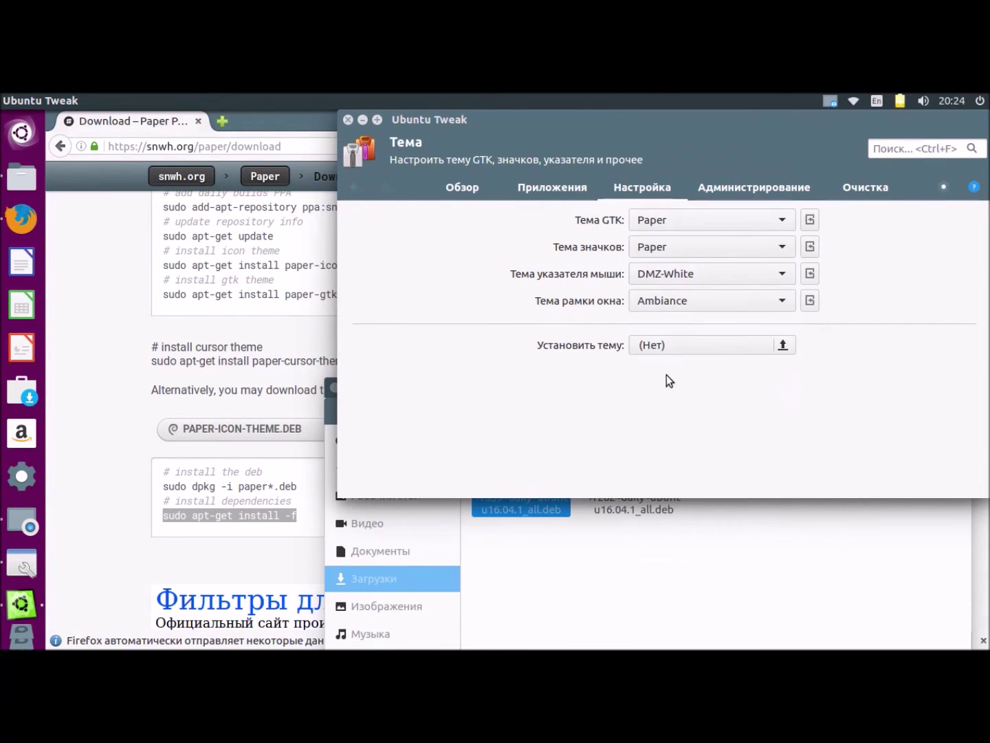
- Keep DMZ-White cursor, set the window-frame theme to Paper, and close Ubuntu Tweak
click(697, 272)
click(696, 272)
click(690, 301)
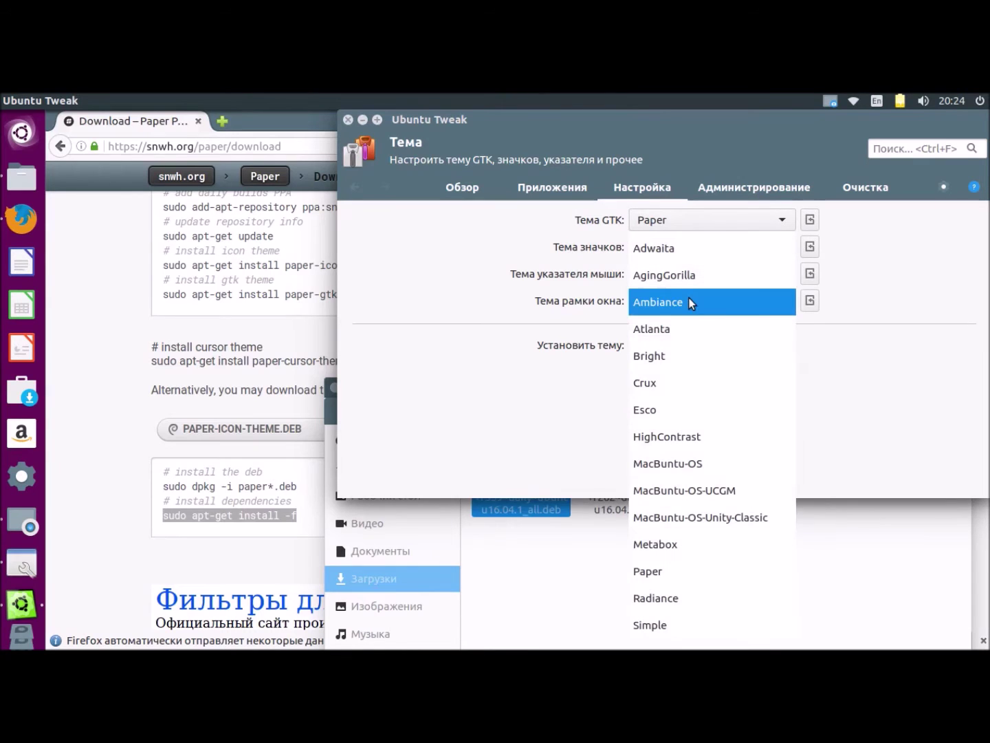
click(641, 565)
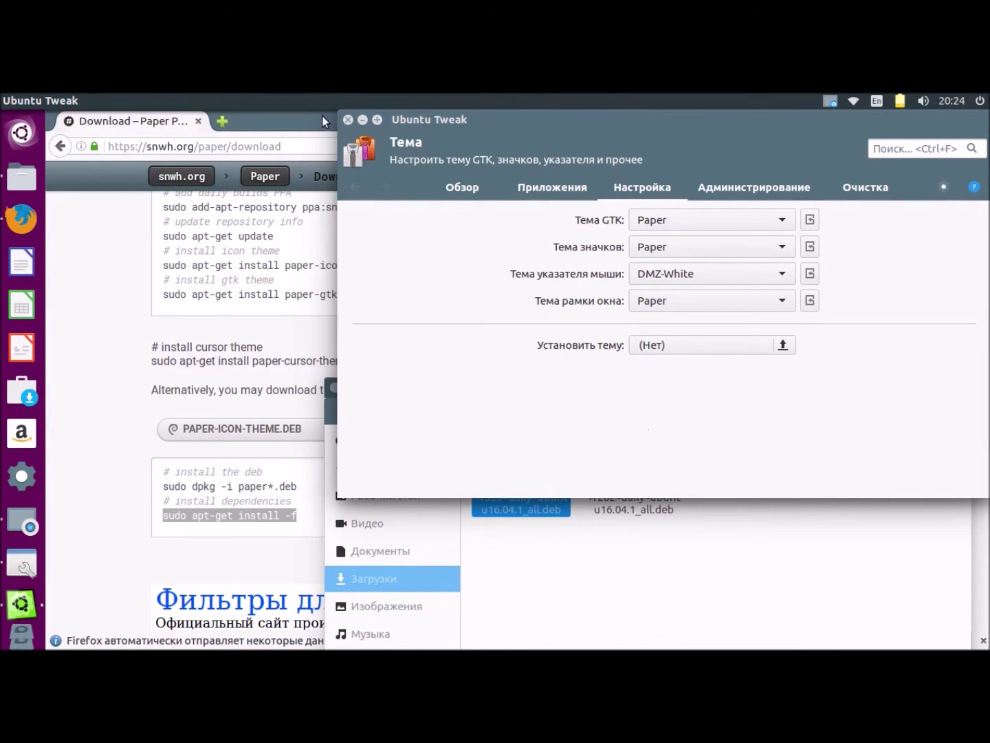
click(349, 120)
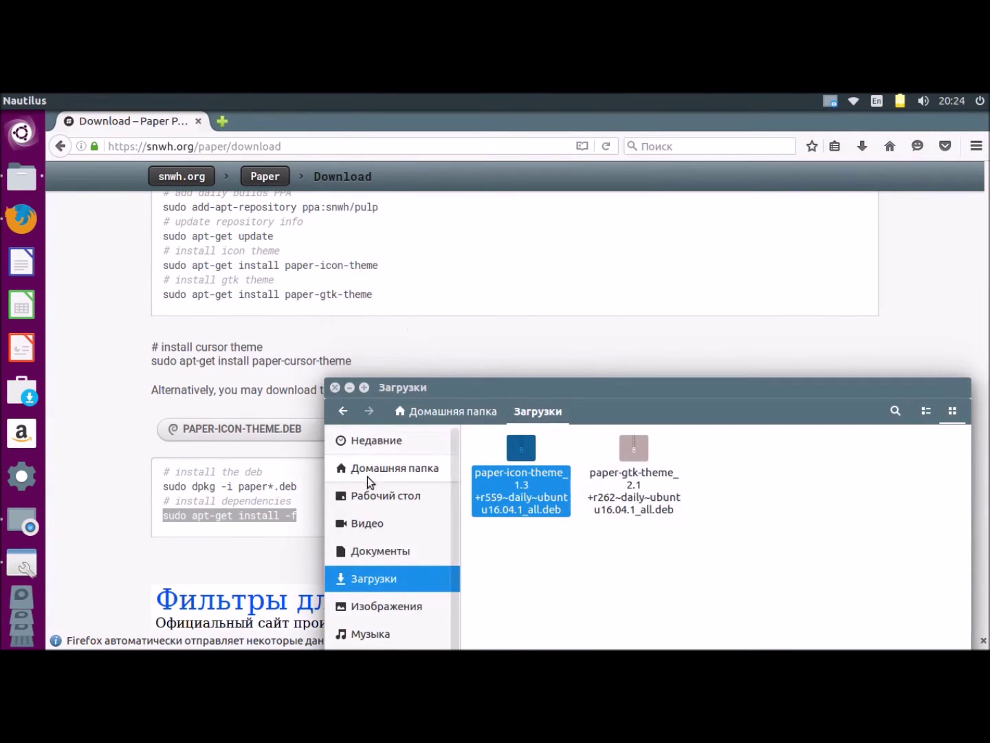
- Set CoolWallPaper.jpg from Изображения as the desktop wallpaper
click(386, 609)
click(523, 458)
right_click(520, 455)
click(553, 468)
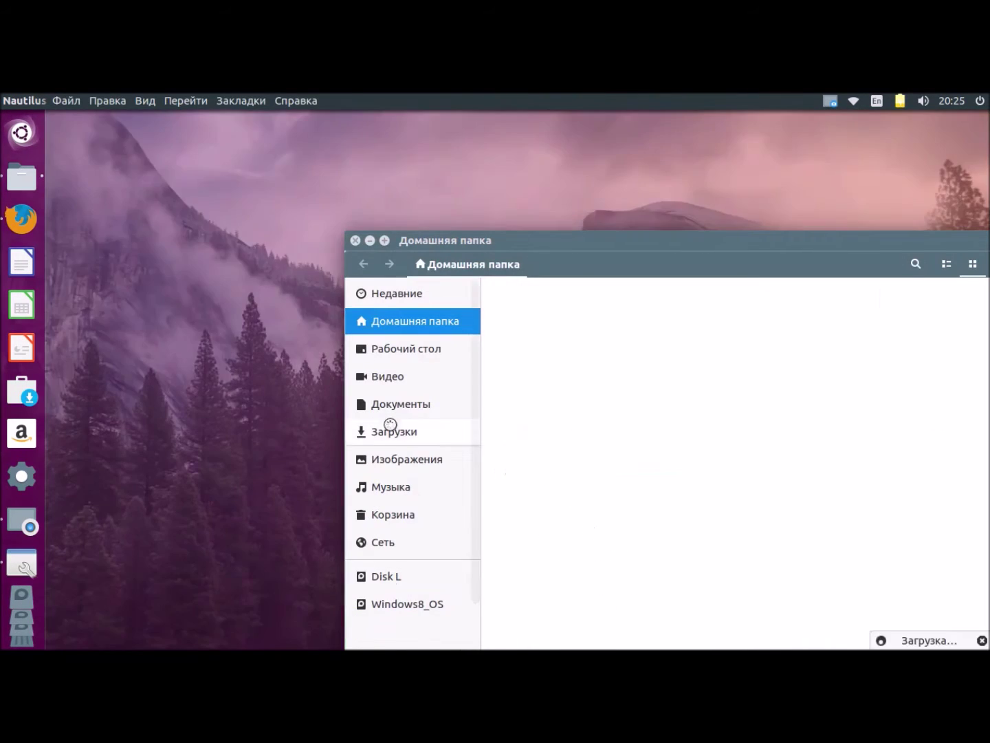
- Close the home folder window and select across the empty desktop
click(355, 241)
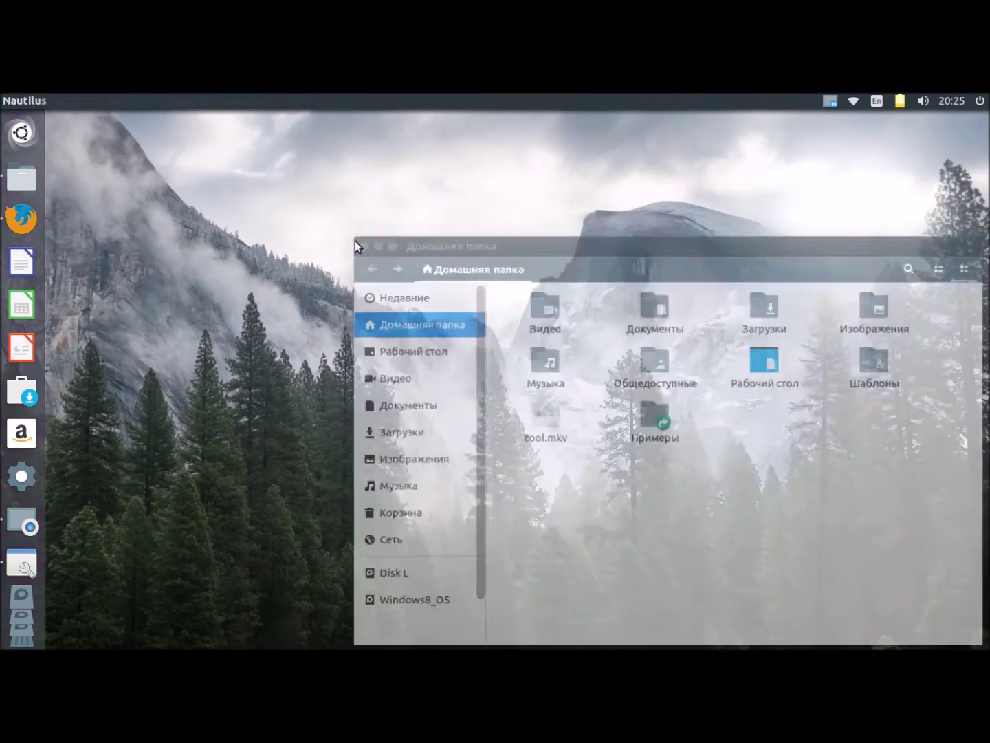
drag(390, 272, 718, 451)
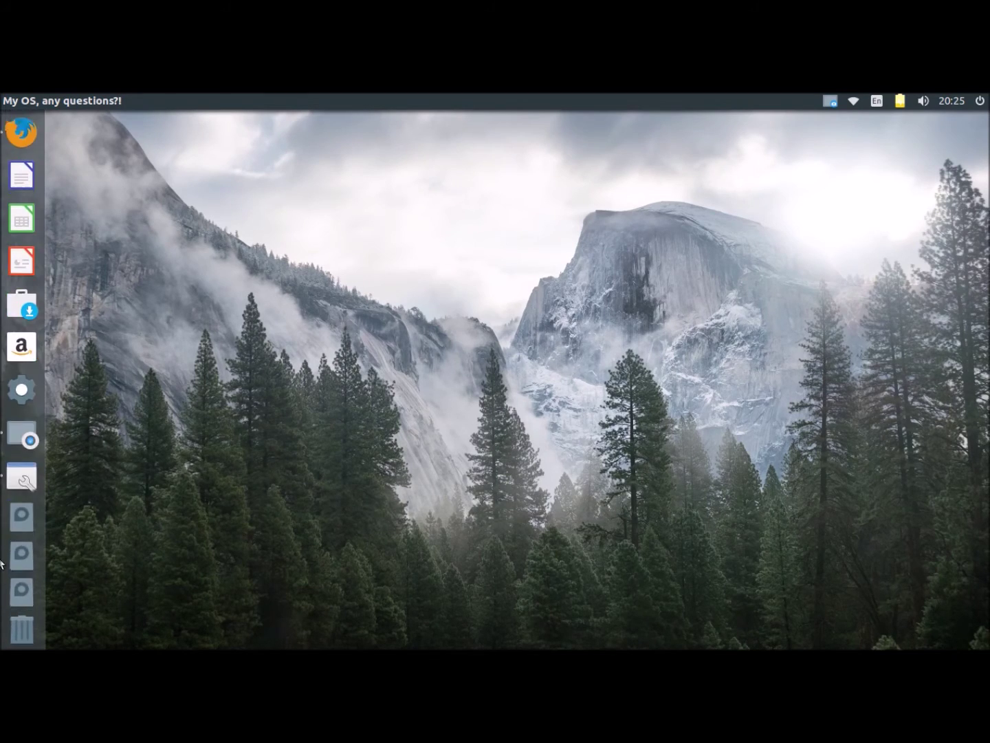
key(super)
- Enable desktop icons with the Home folder icon in Ubuntu Tweak's Значки рабочего стола, then close it
click(135, 213)
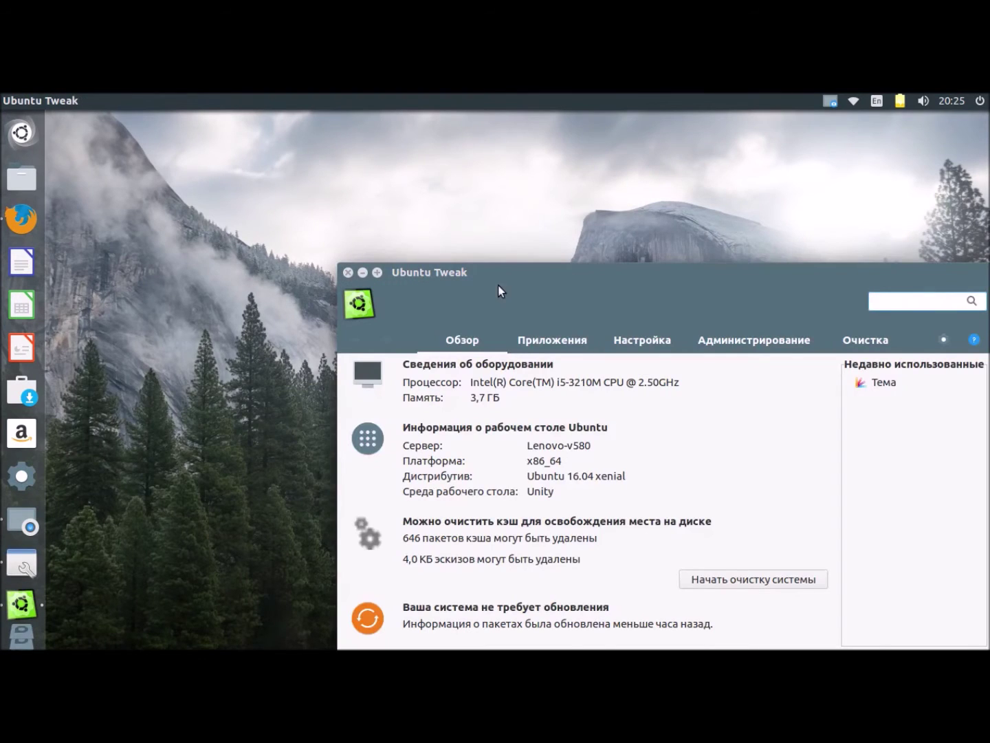
click(627, 342)
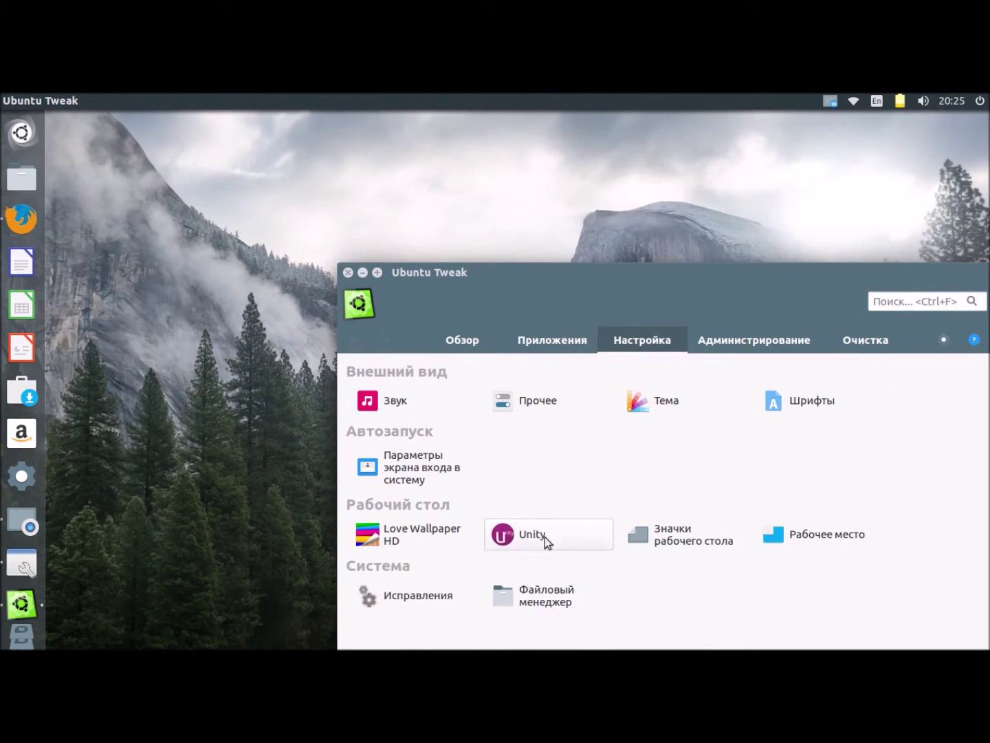
click(696, 536)
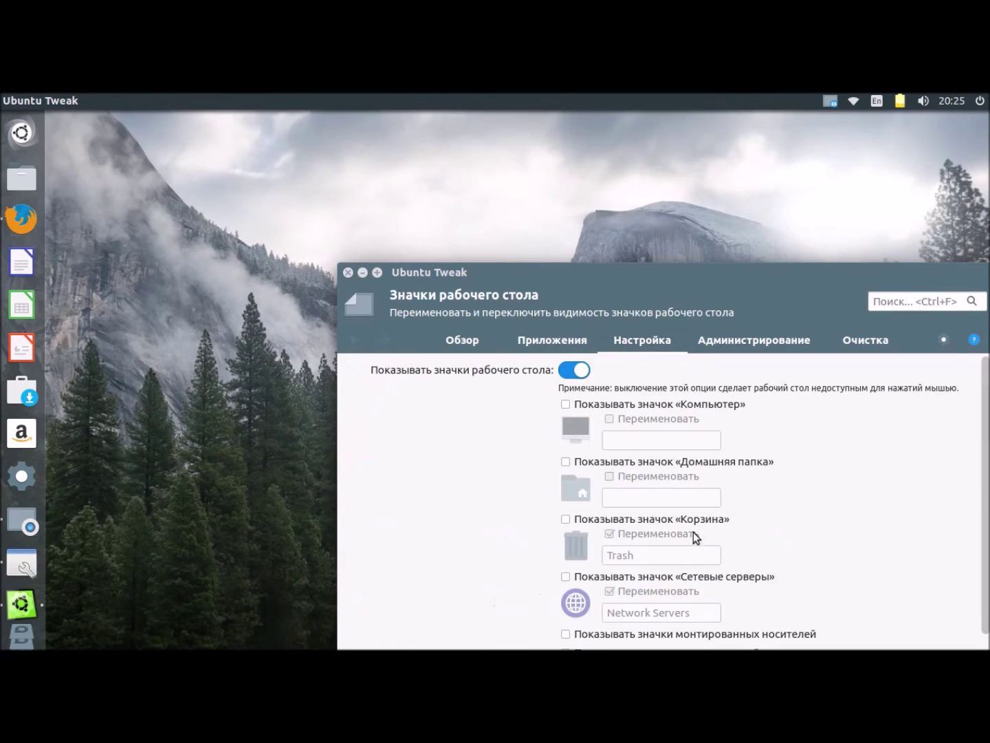
click(575, 371)
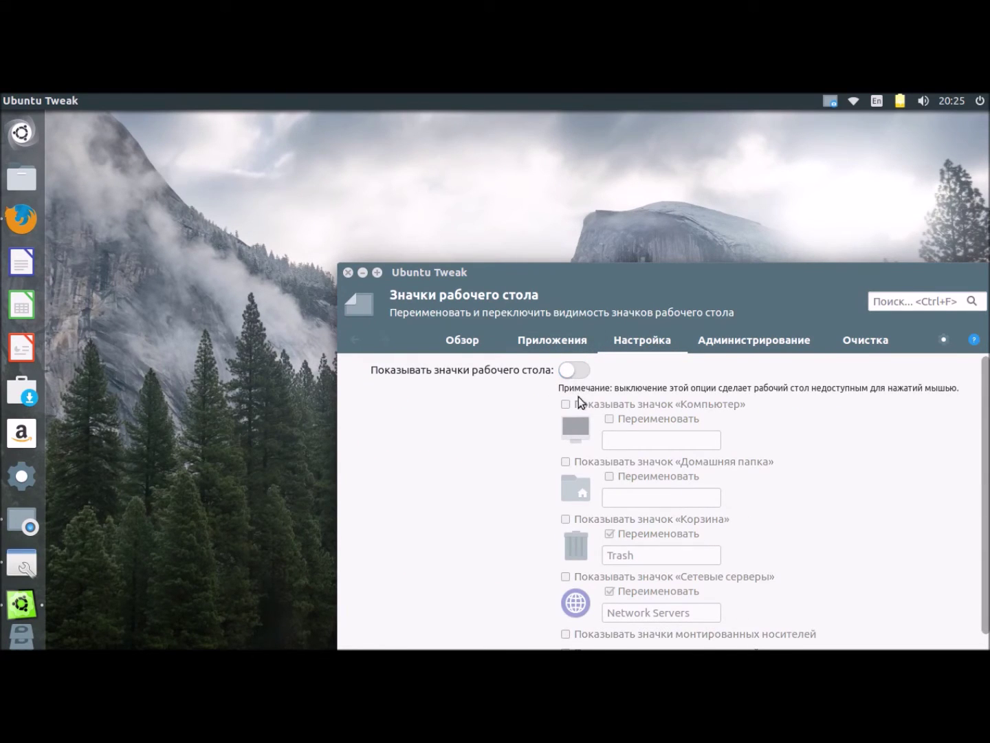
click(574, 369)
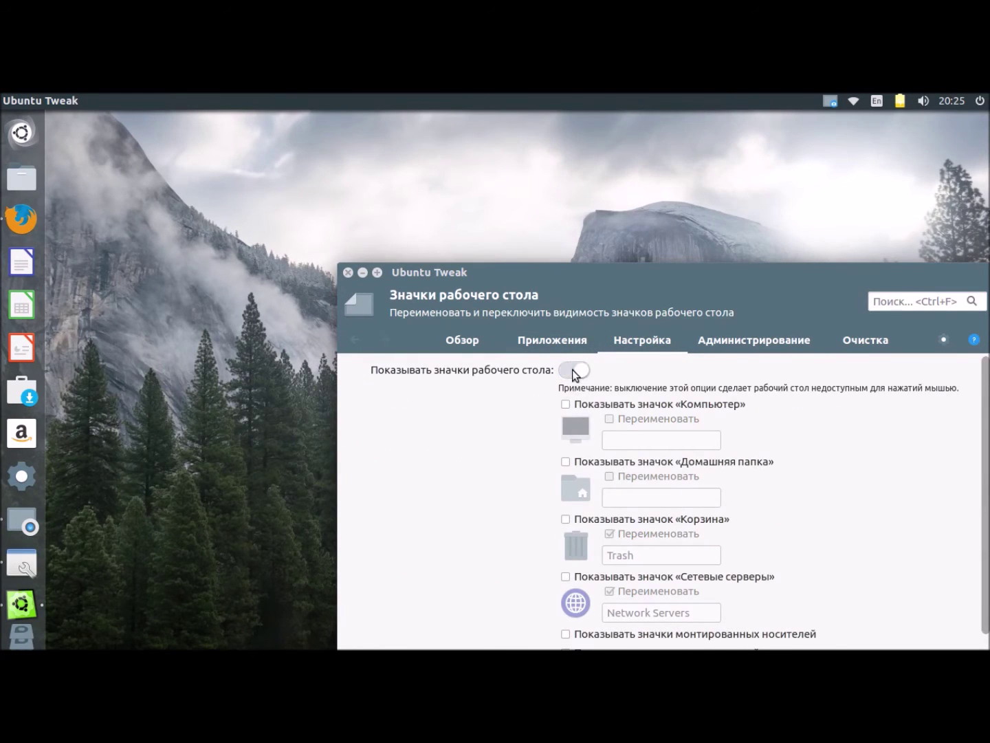
click(575, 464)
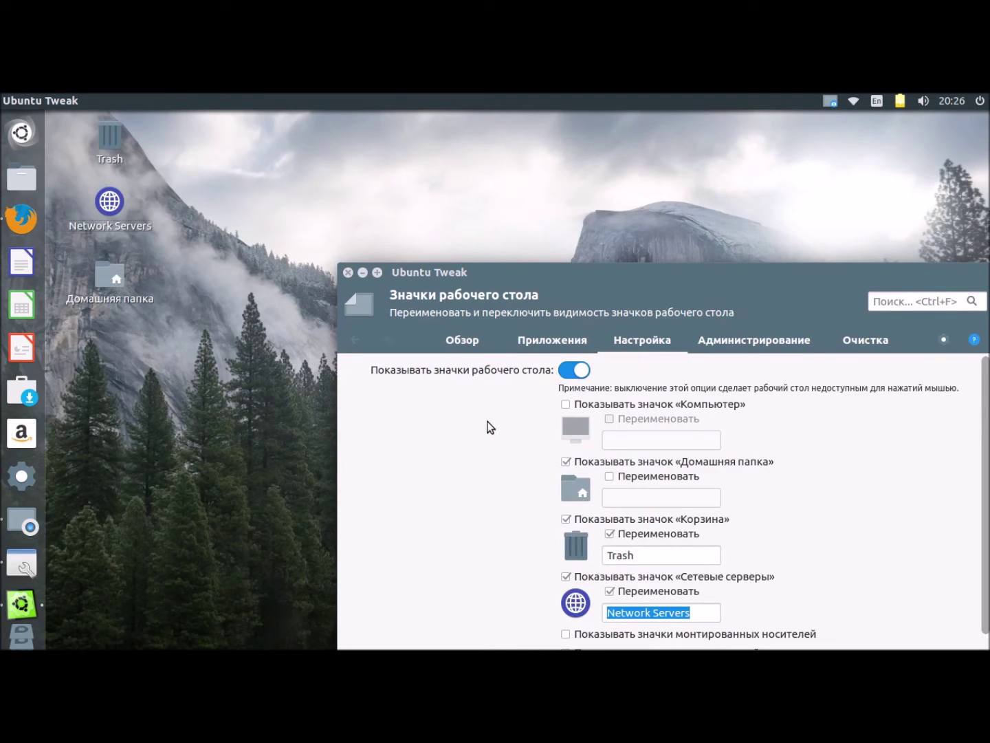
scroll(787, 495, down, 1)
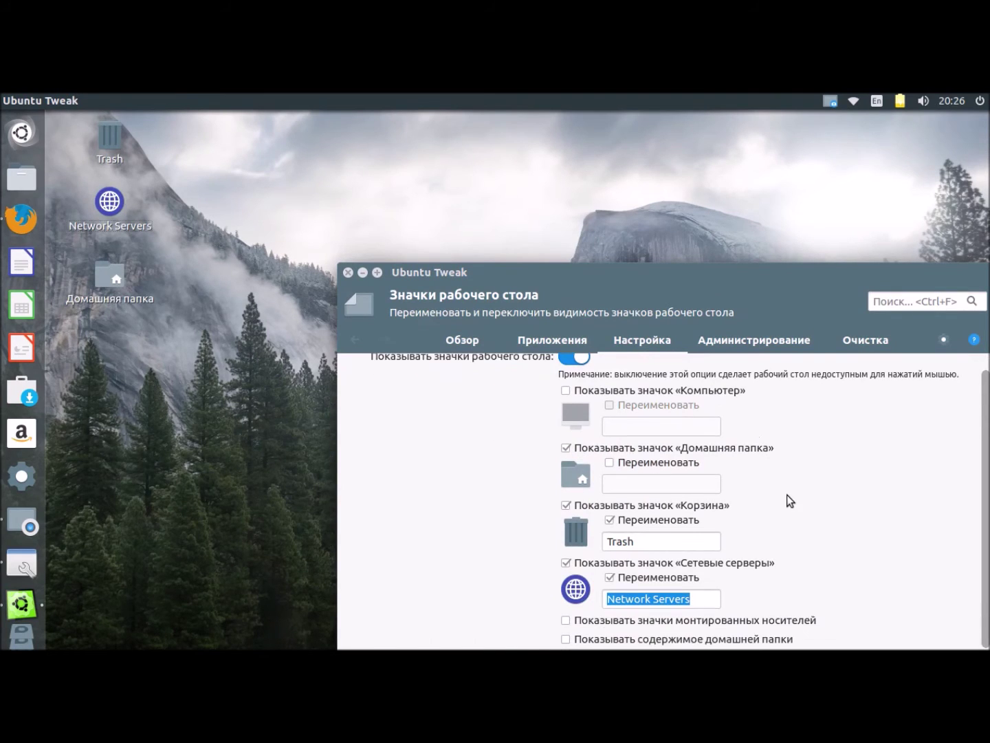
scroll(787, 494, up, 1)
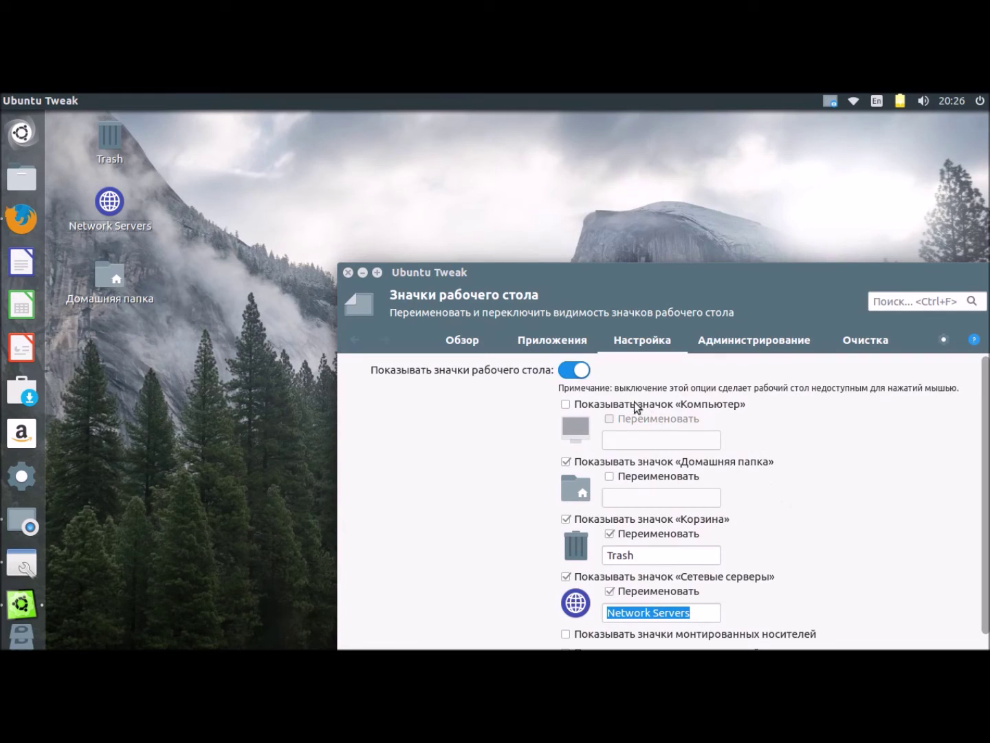
scroll(678, 645, down, 1)
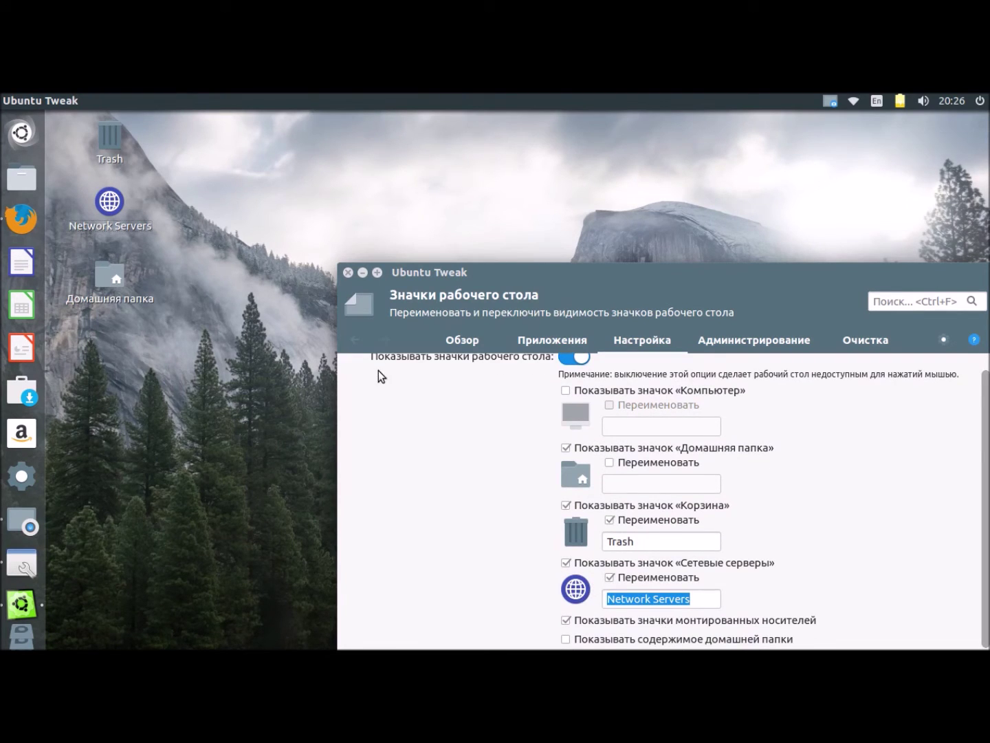
click(348, 273)
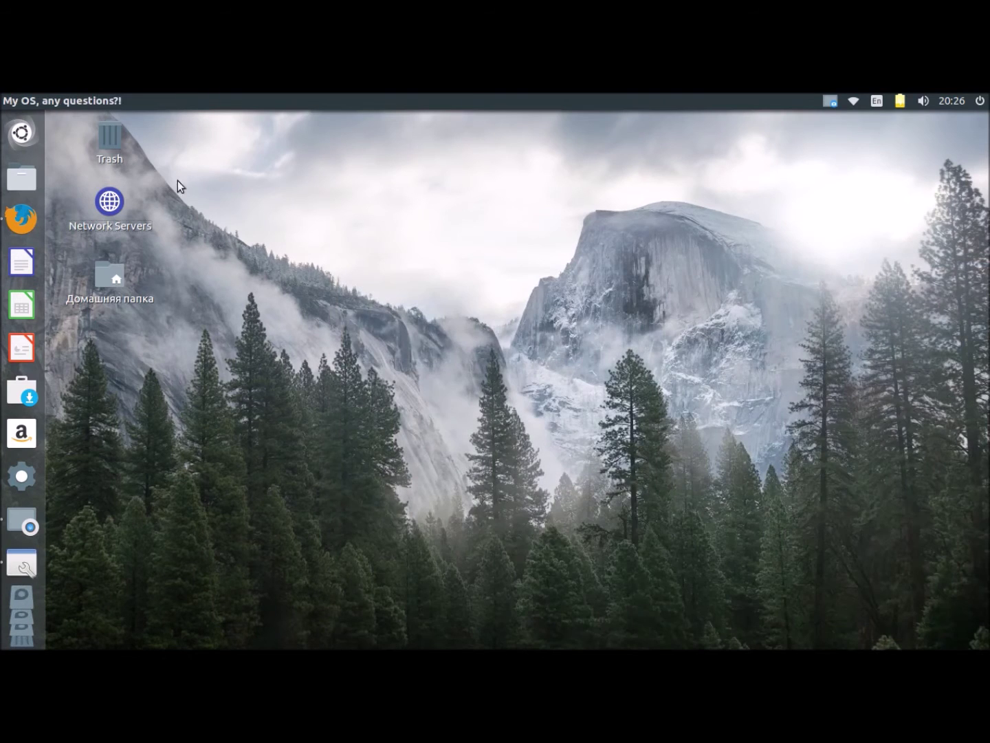
- Move Trash to the bottom-right corner and Home folder above Network Servers
drag(115, 134, 908, 606)
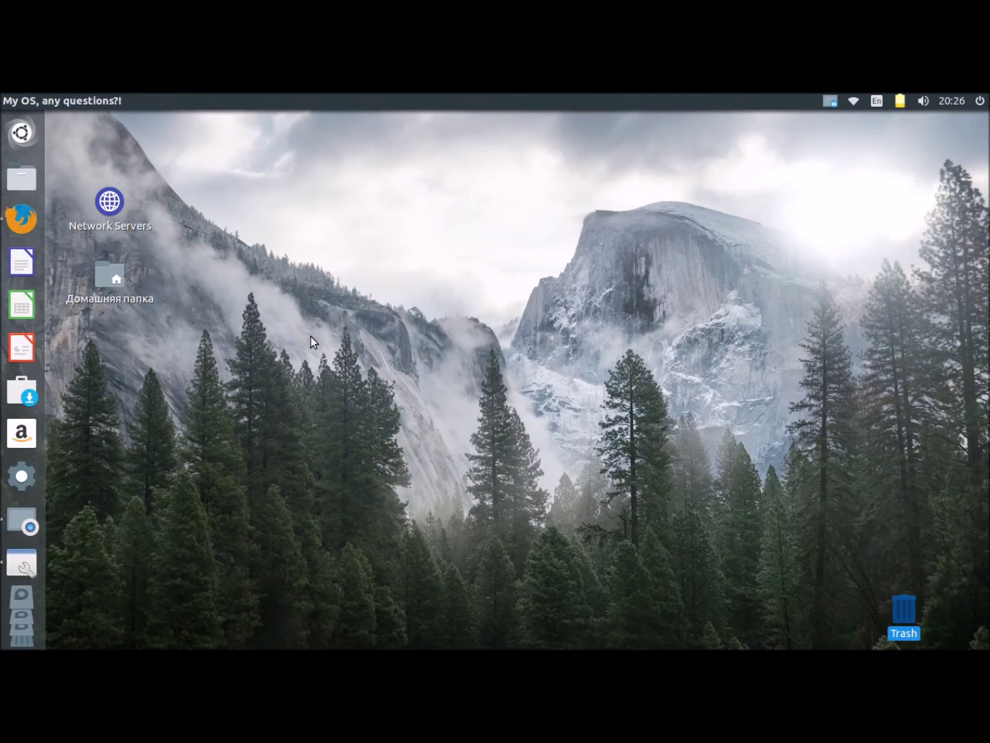
drag(116, 288, 117, 157)
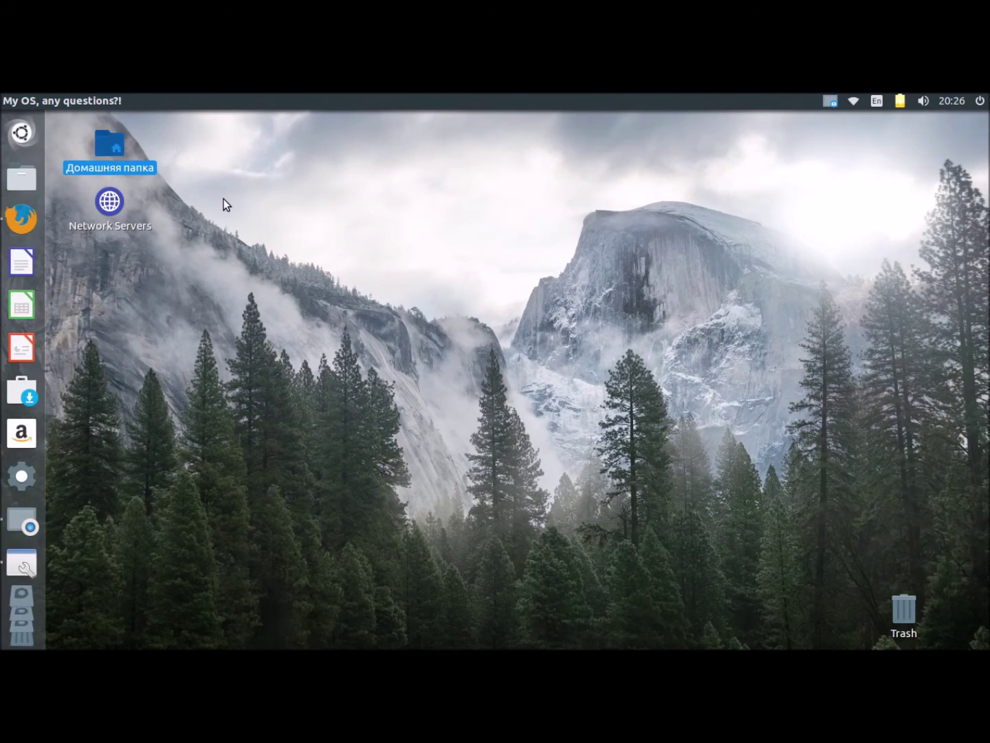
click(224, 198)
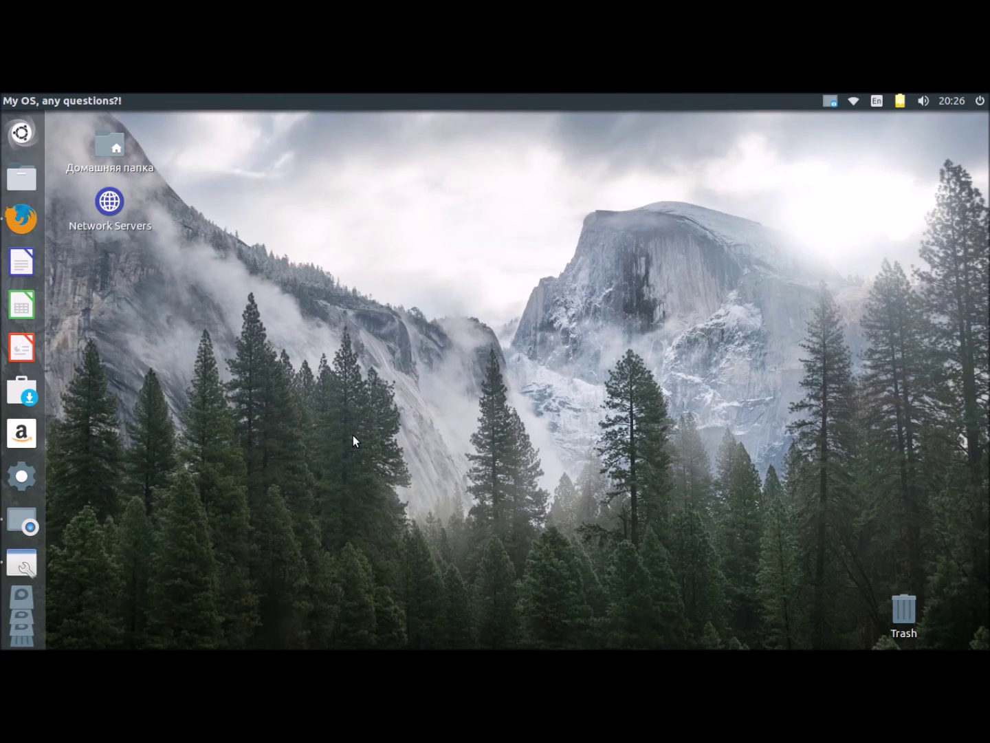
click(22, 559)
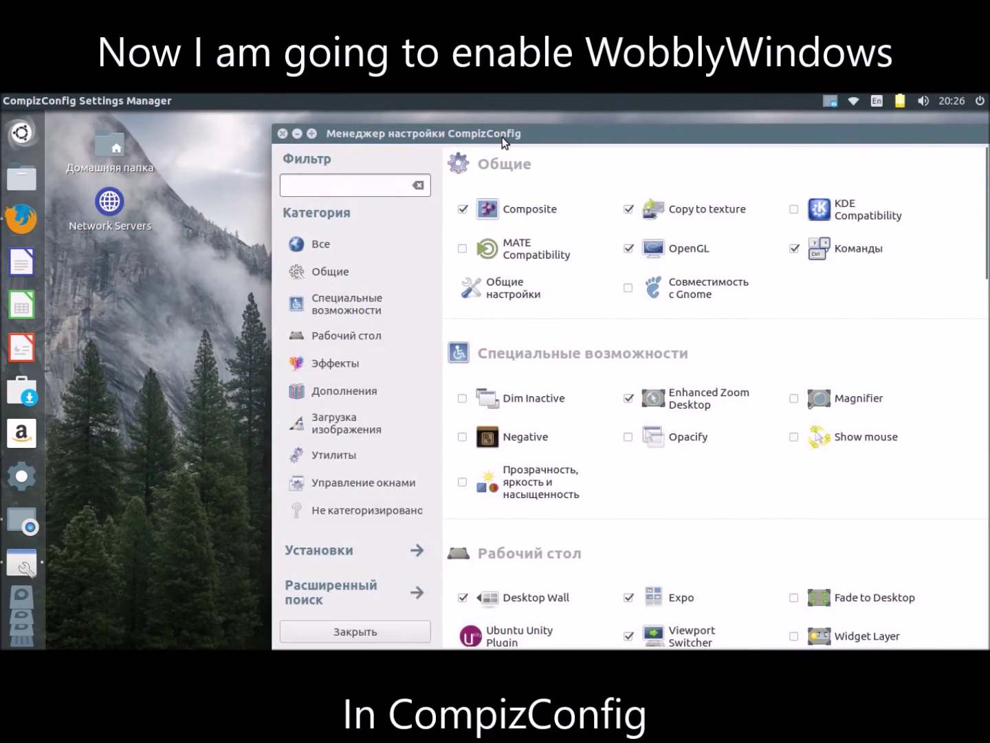
drag(492, 134, 447, 134)
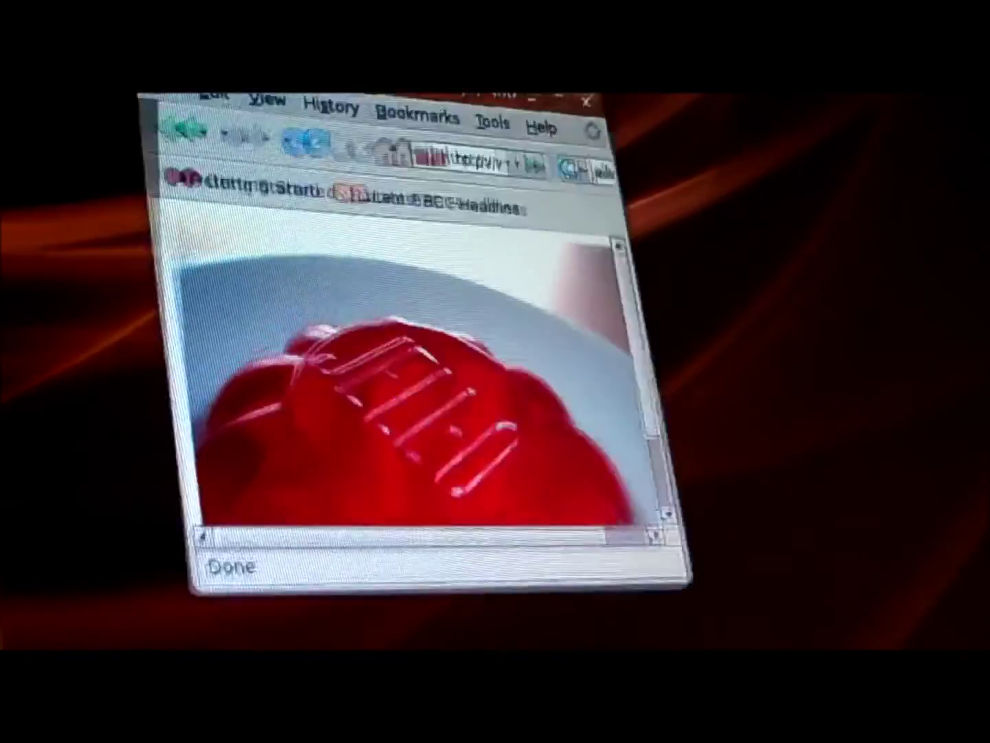
drag(394, 93, 426, 94)
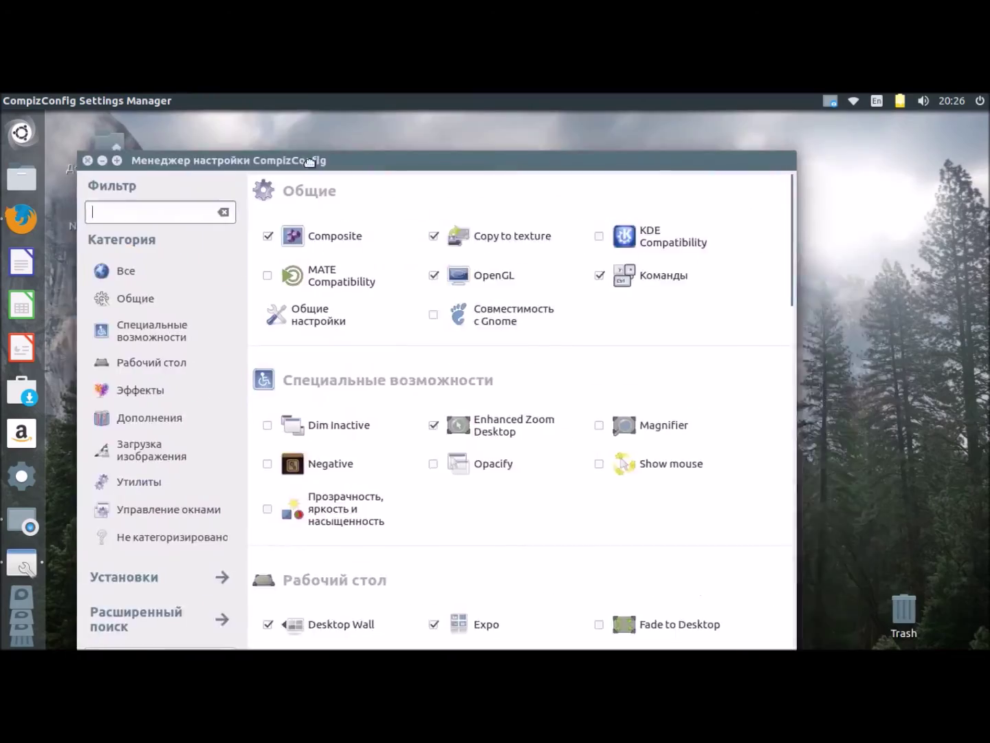
drag(309, 161, 403, 136)
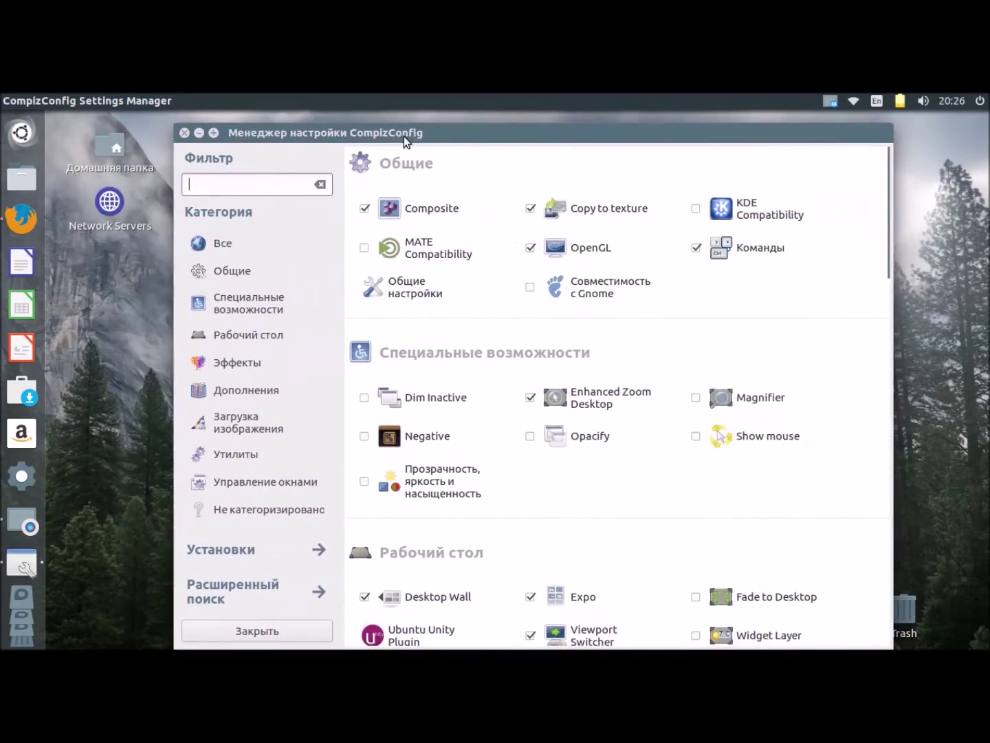
- Enable Вязкие окна, disabling Snapping Windows to resolve the conflict, and test the wobble
scroll(585, 540, down, 5)
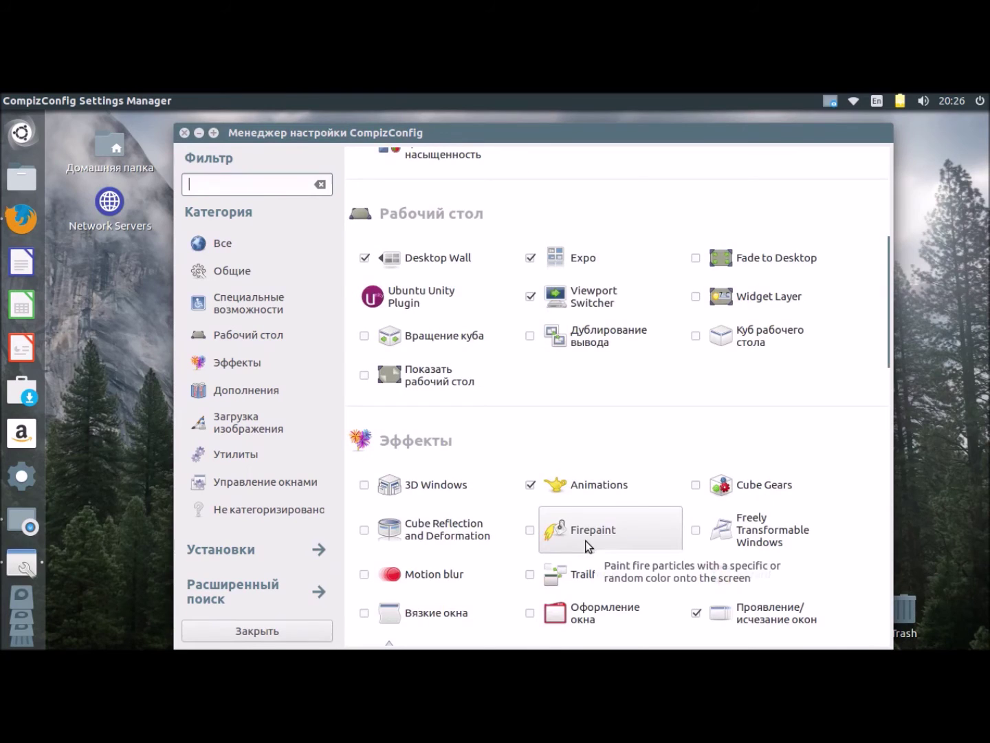
click(364, 612)
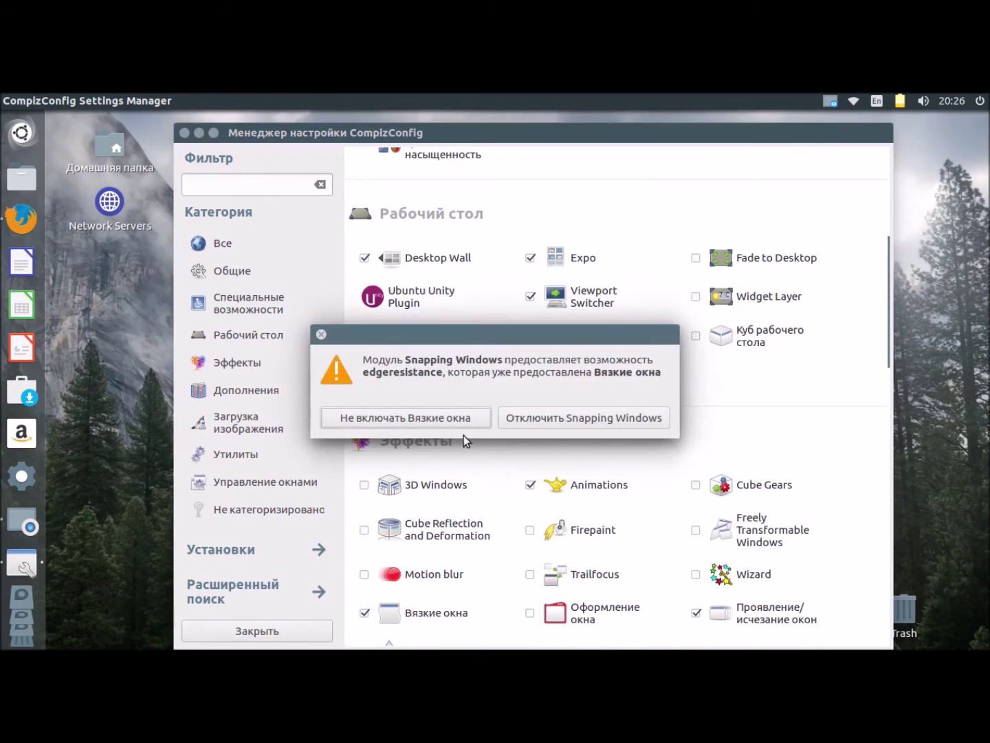
click(521, 418)
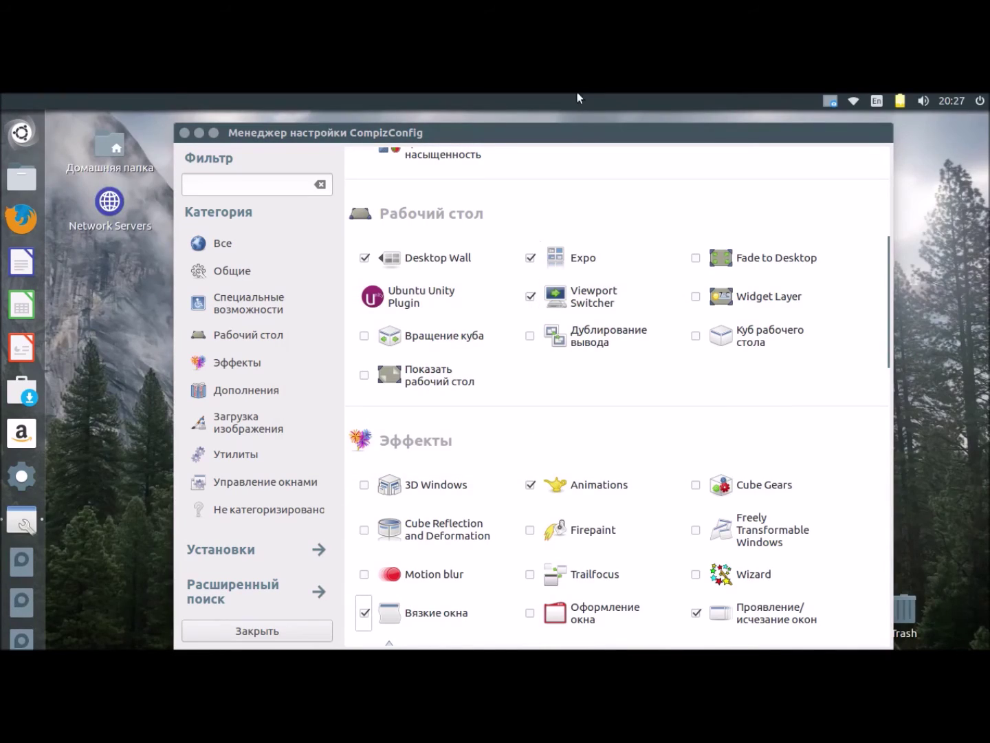
drag(570, 132, 460, 161)
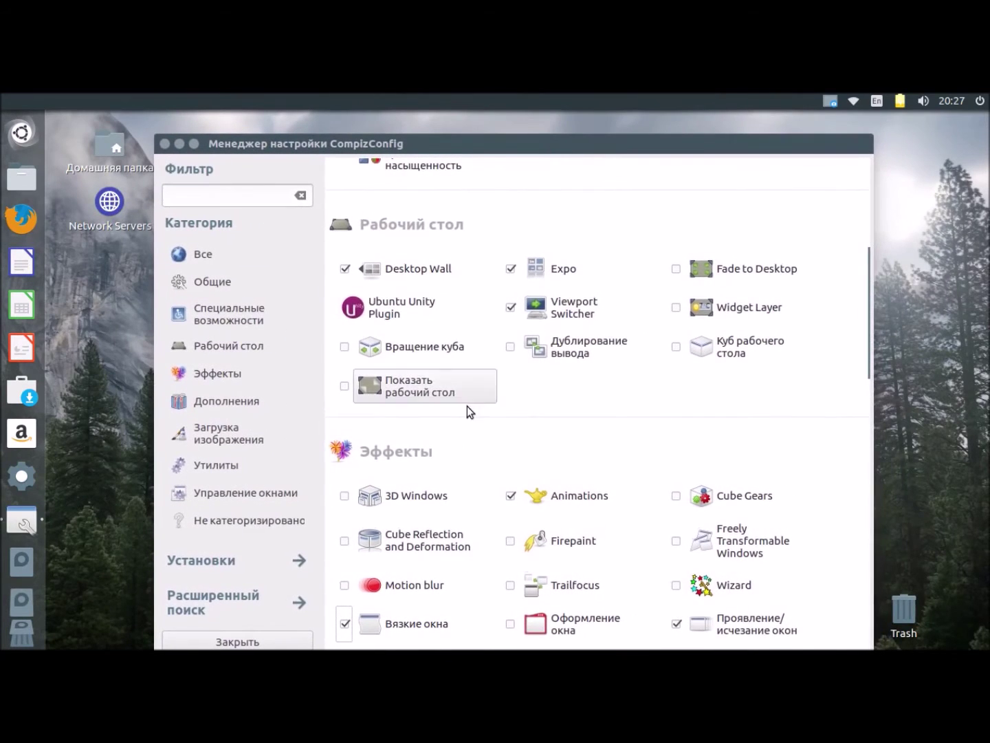
- Enable Motion blur, test it by dragging the window, and close CompizConfig
click(345, 584)
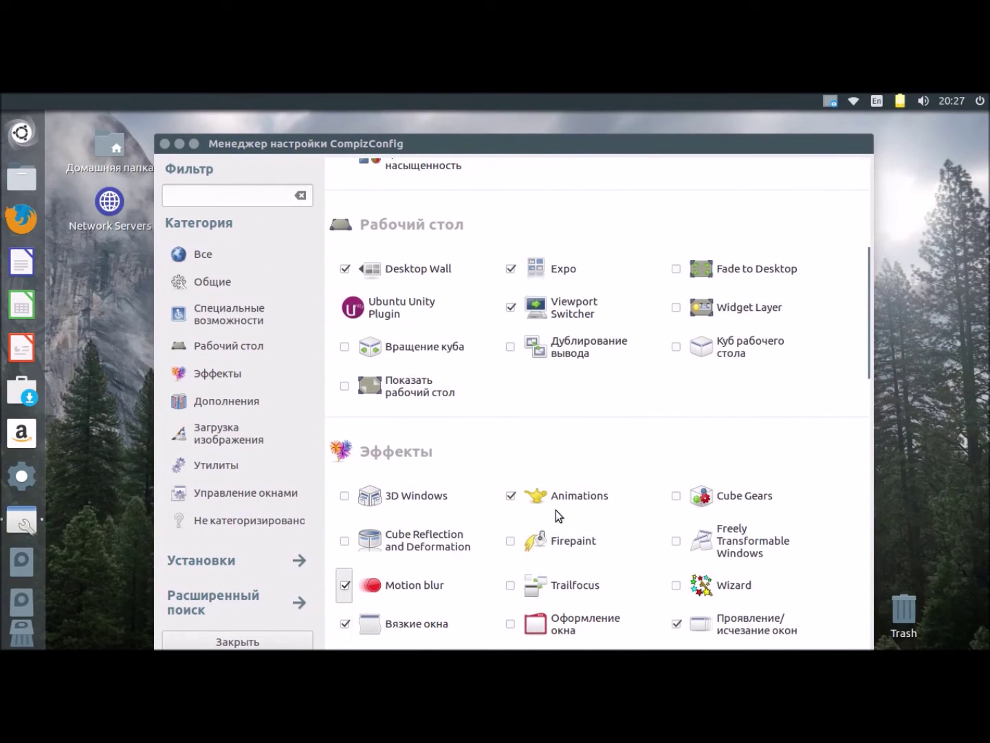
scroll(555, 511, down, 5)
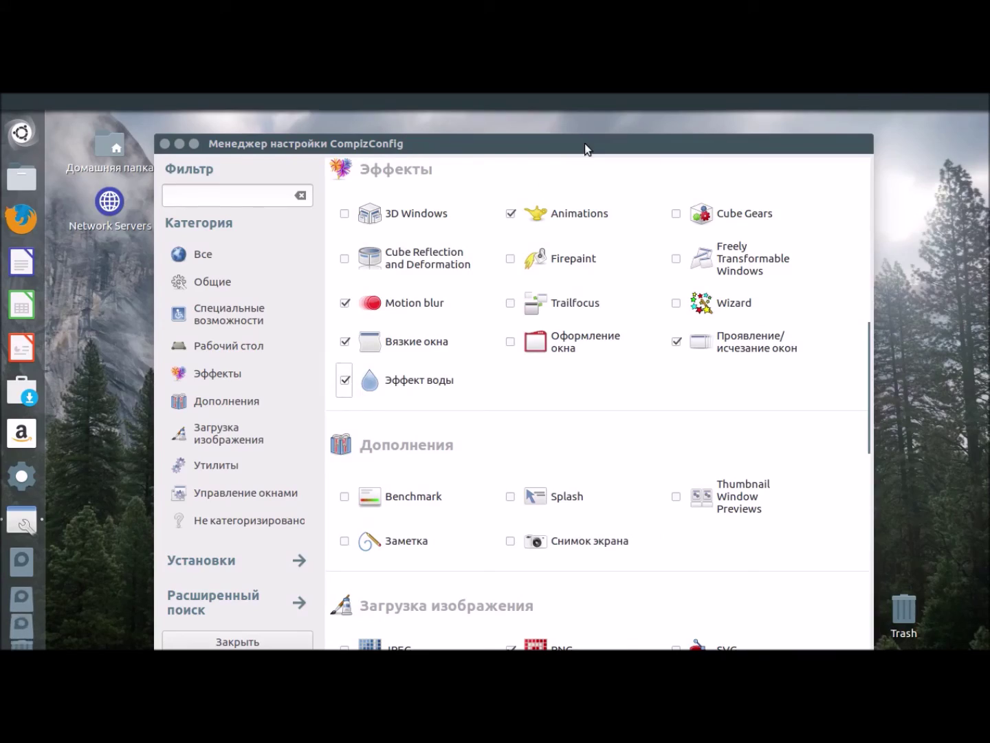
drag(585, 146, 374, 129)
drag(475, 93, 526, 160)
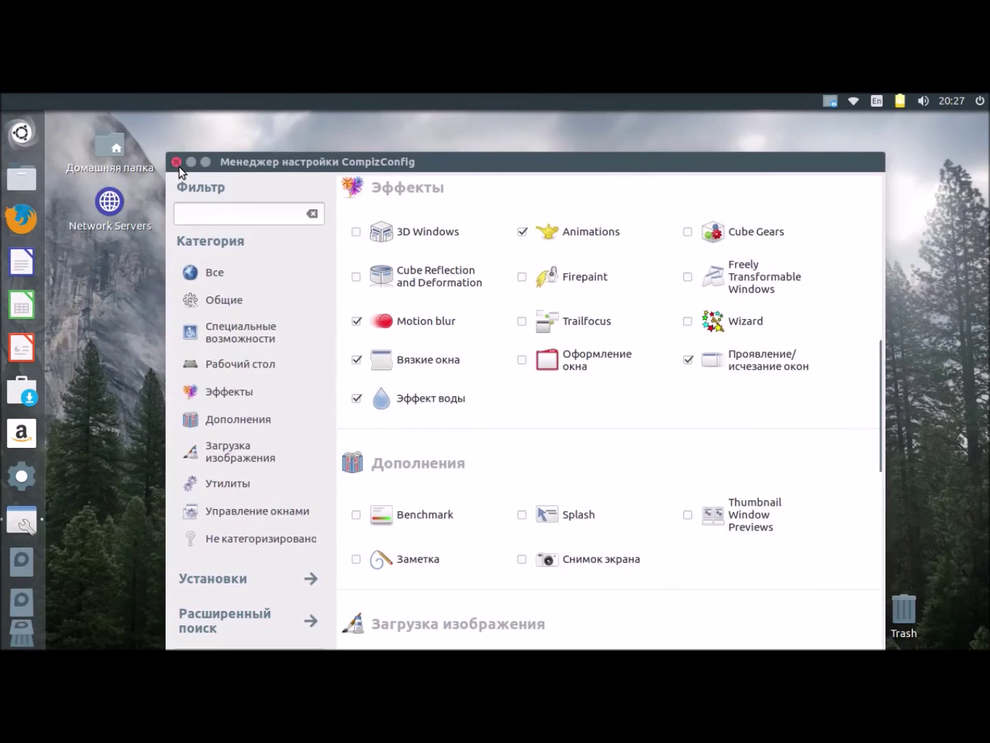
click(176, 165)
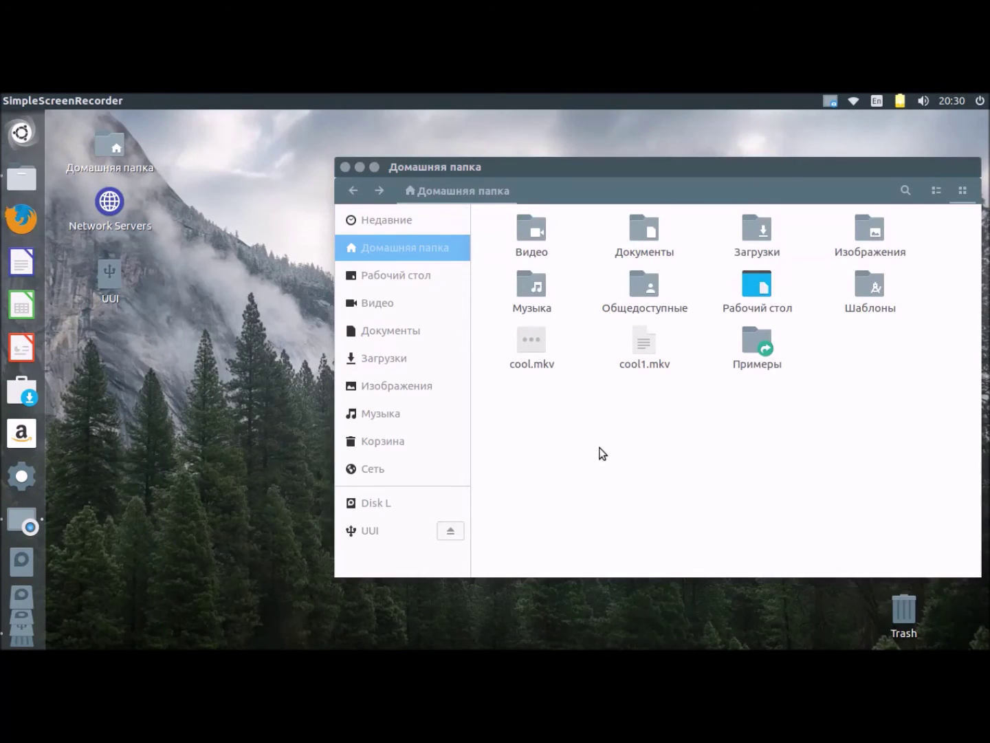